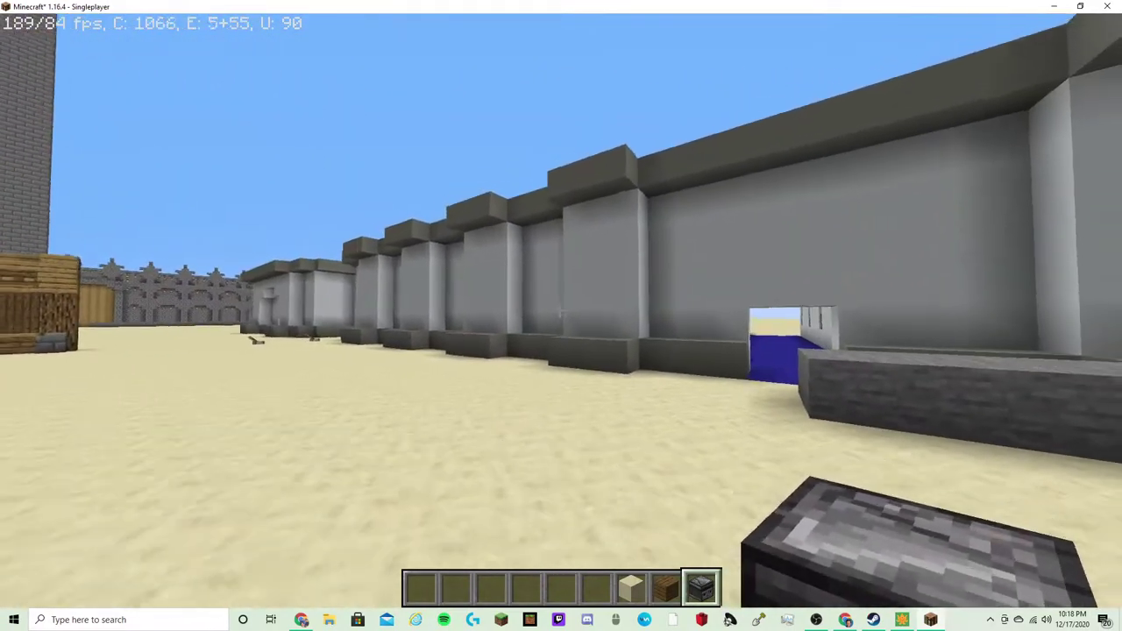
Switch to third-person view and empty the hotbar using the creative inventory
key("F5")
key("e")
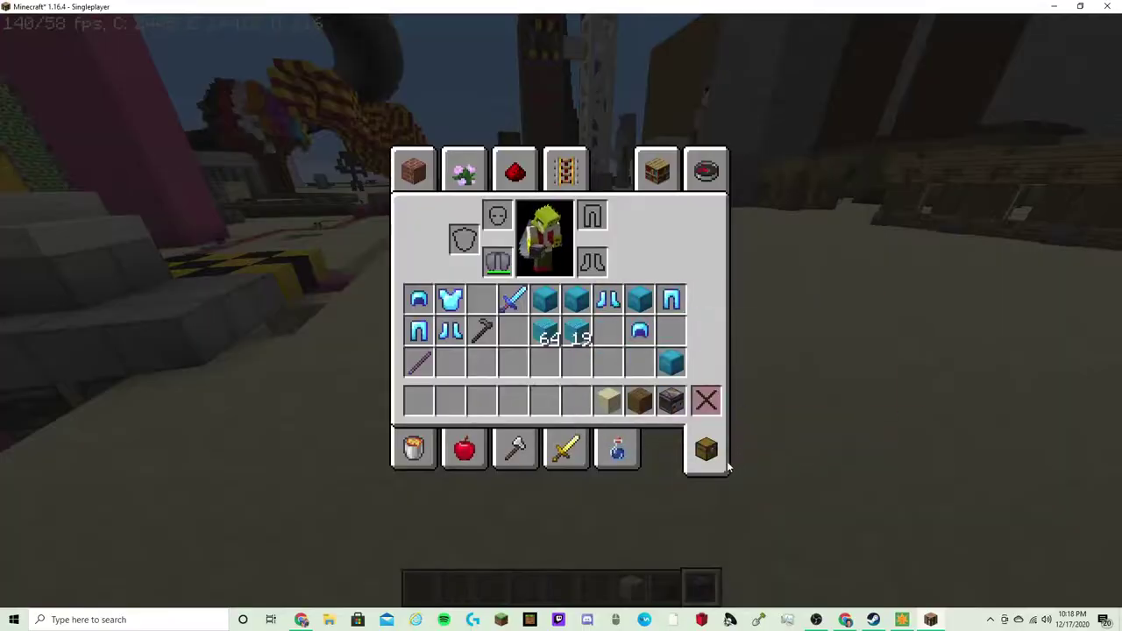
key("Escape")
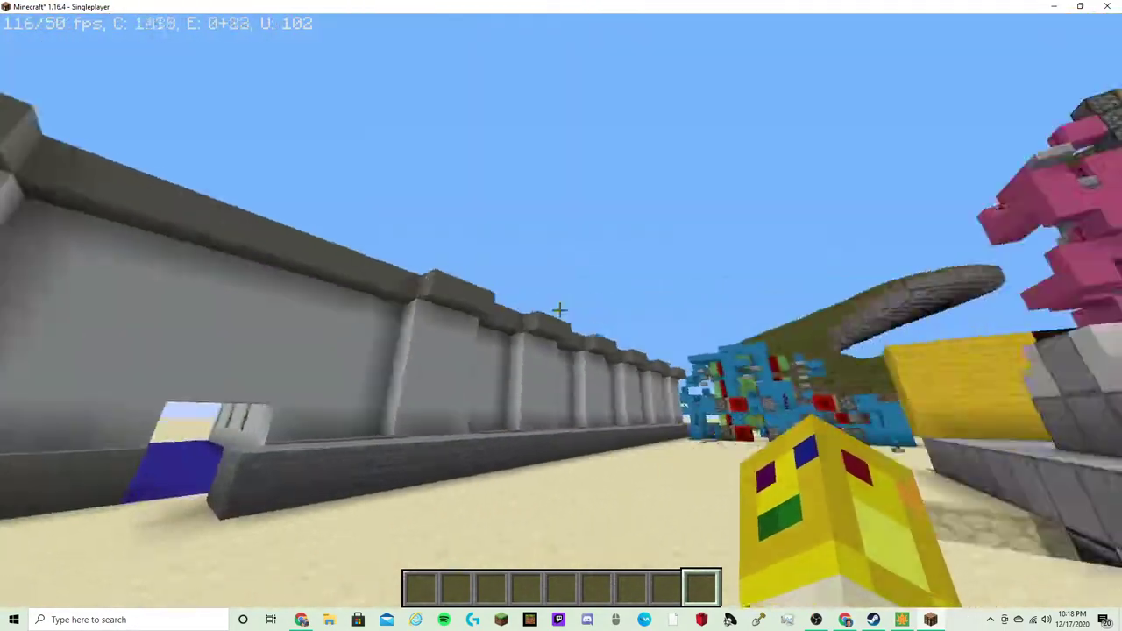
Walk through the doorway and along the blue-floored shop corridor past the floor hole
key("w")
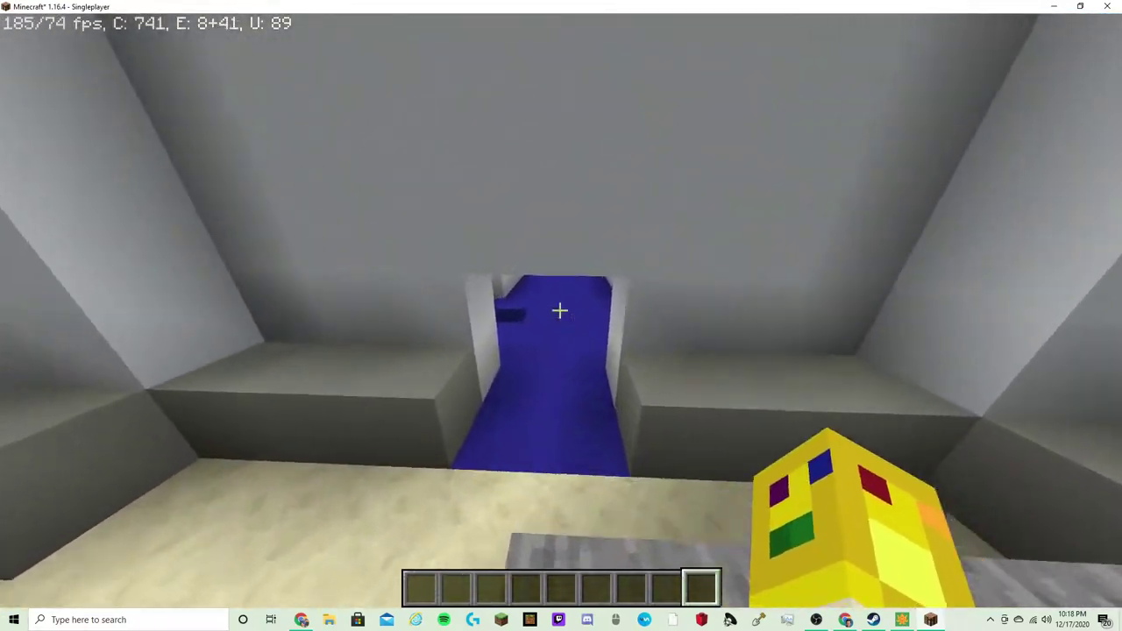
key("w")
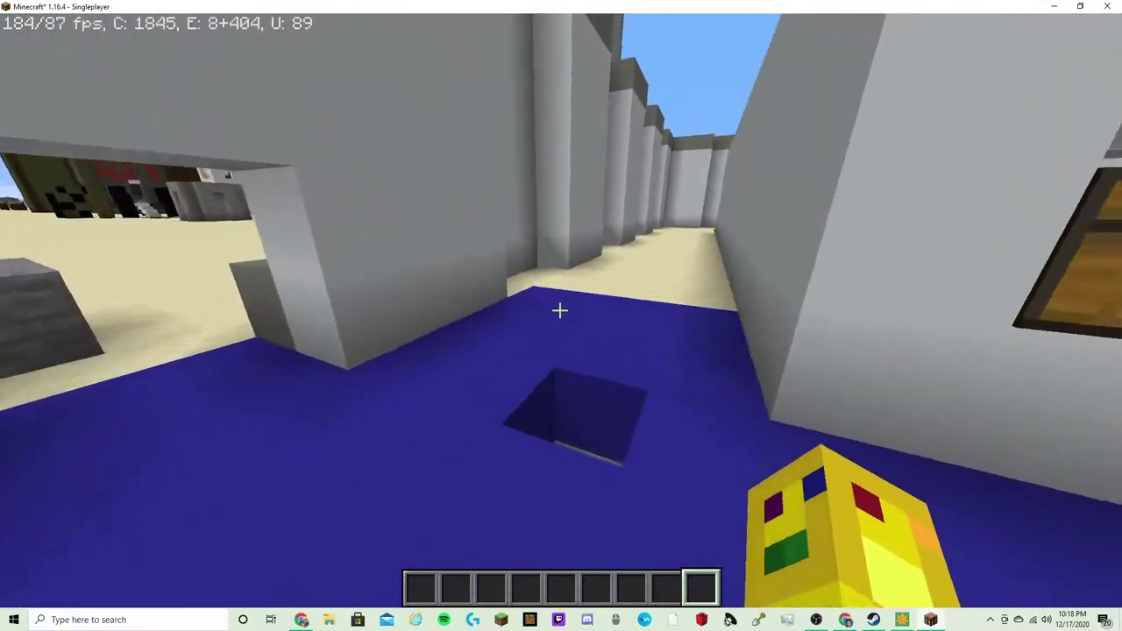
key("w")
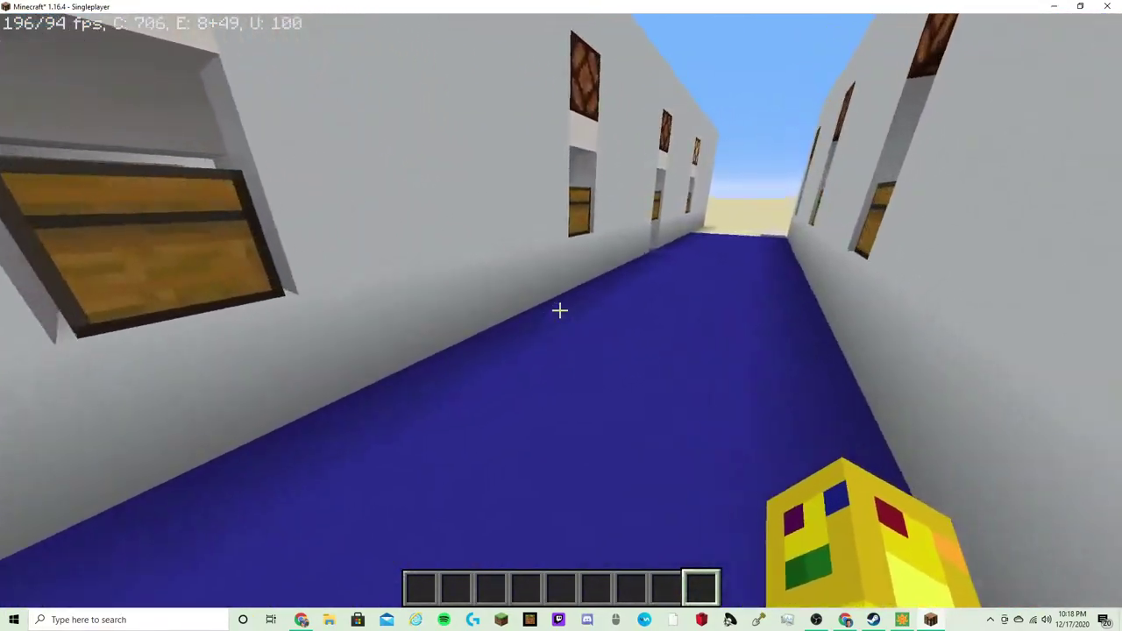
key("w")
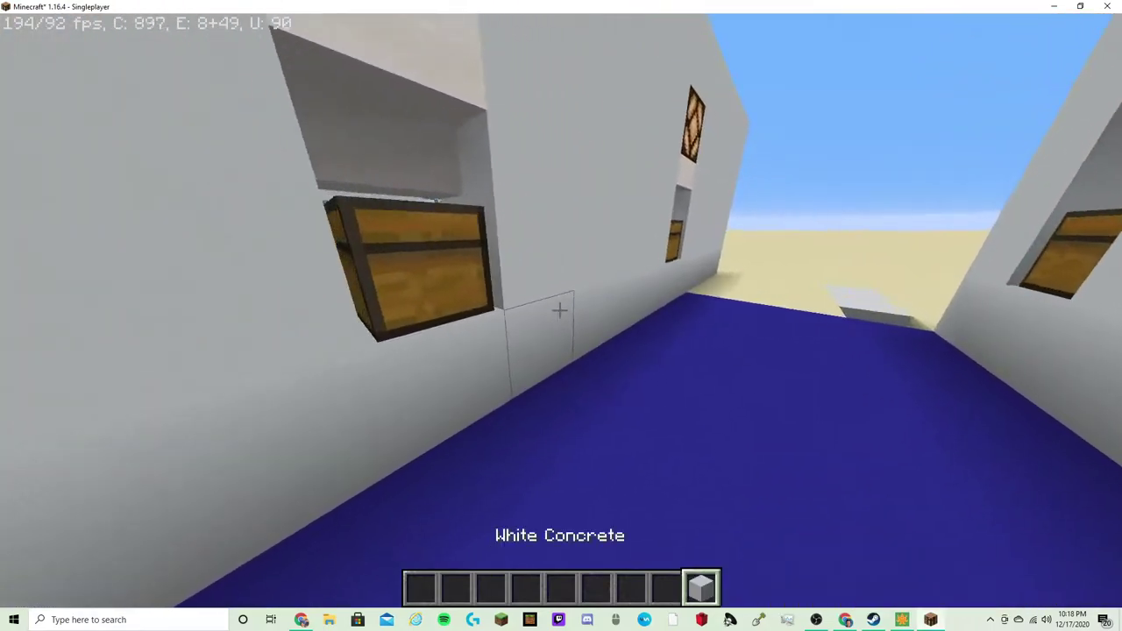
Fly up above the corridor walls to look down over the shop
key("space")
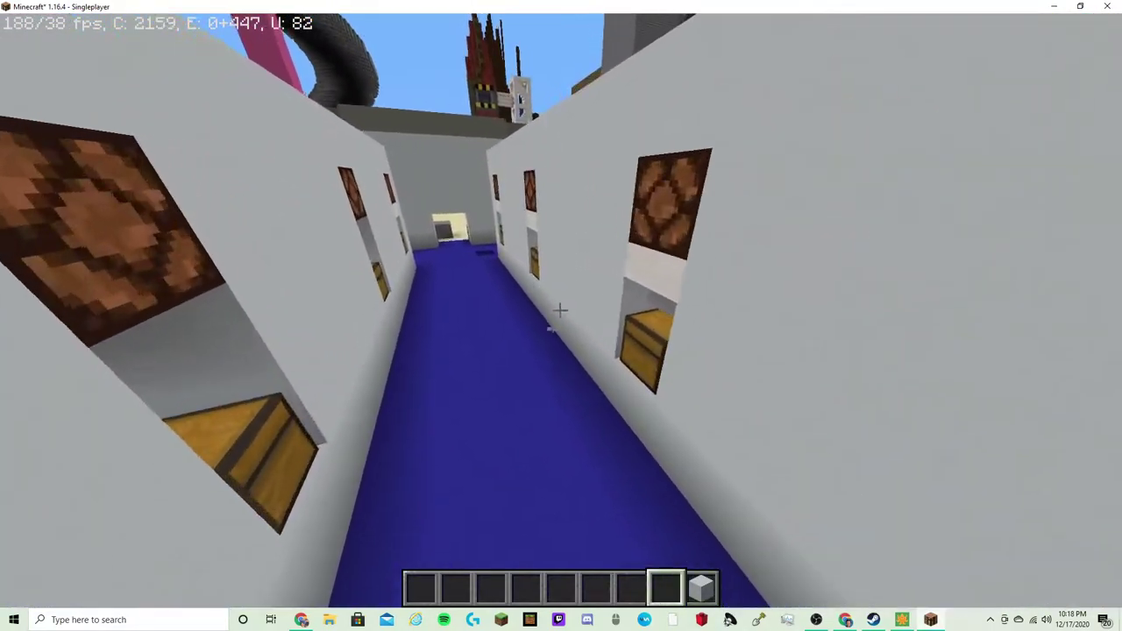
key("8")
key("w")
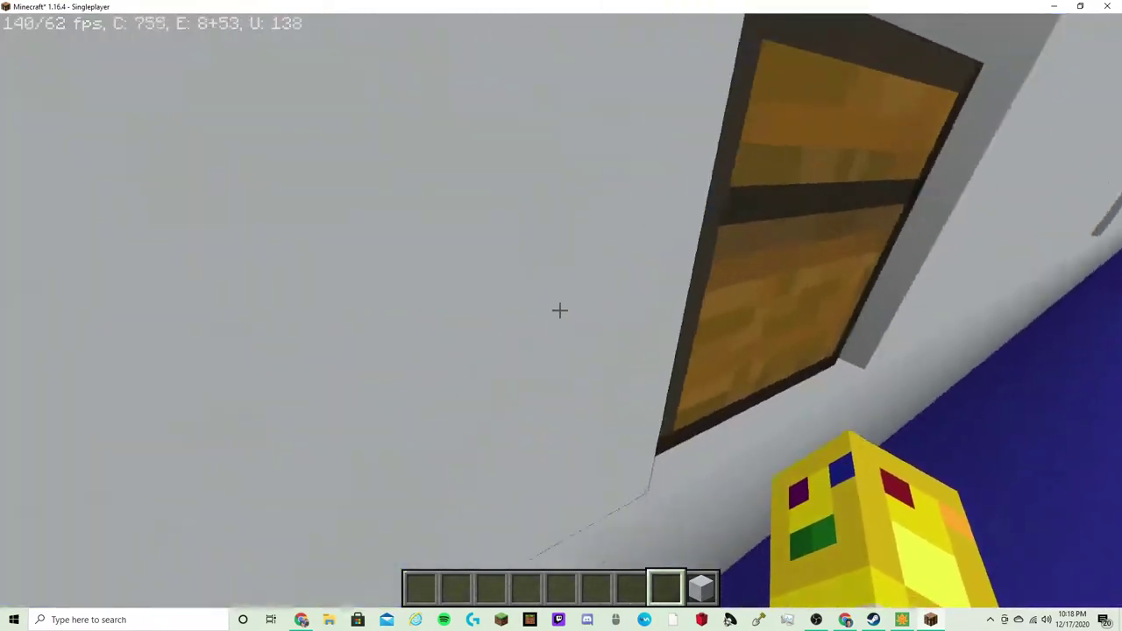
key("w")
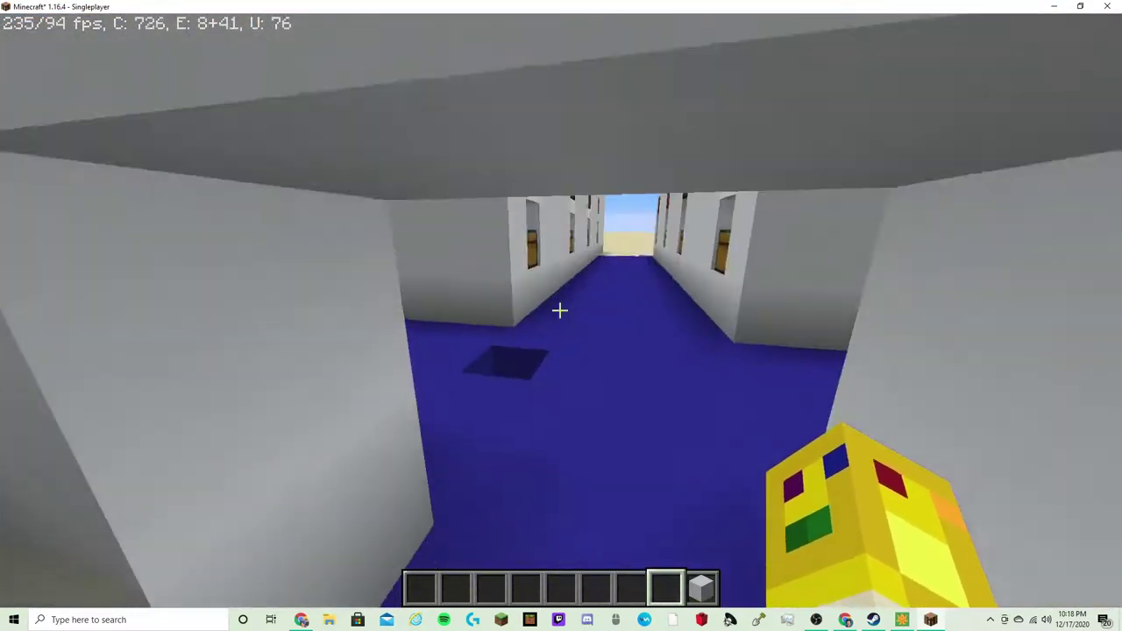
key("w")
key("w")
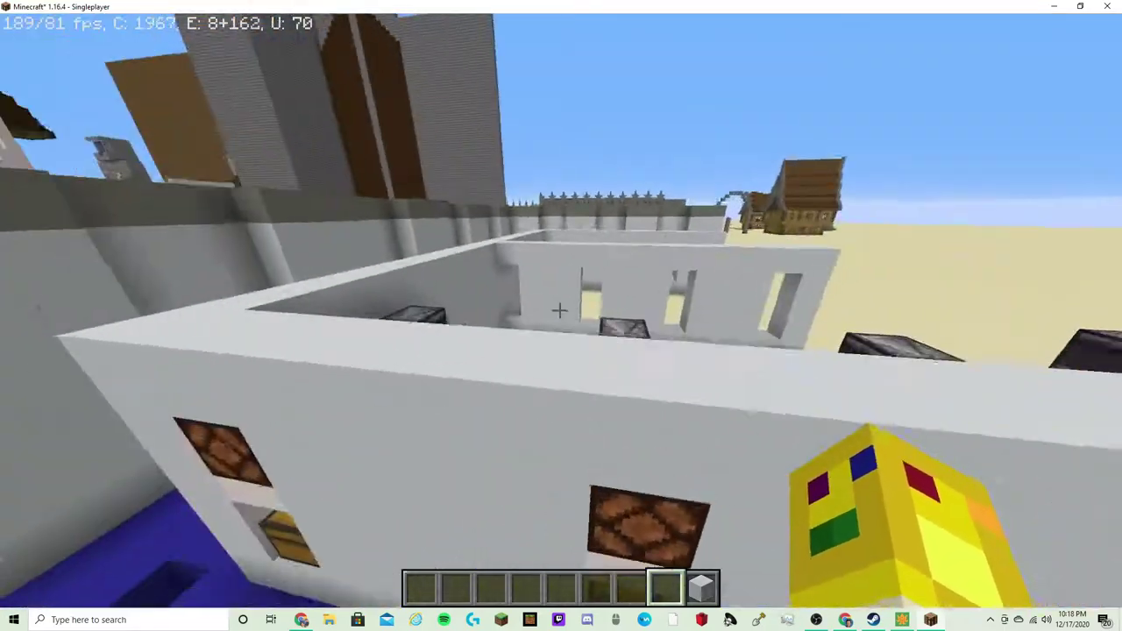
key("w")
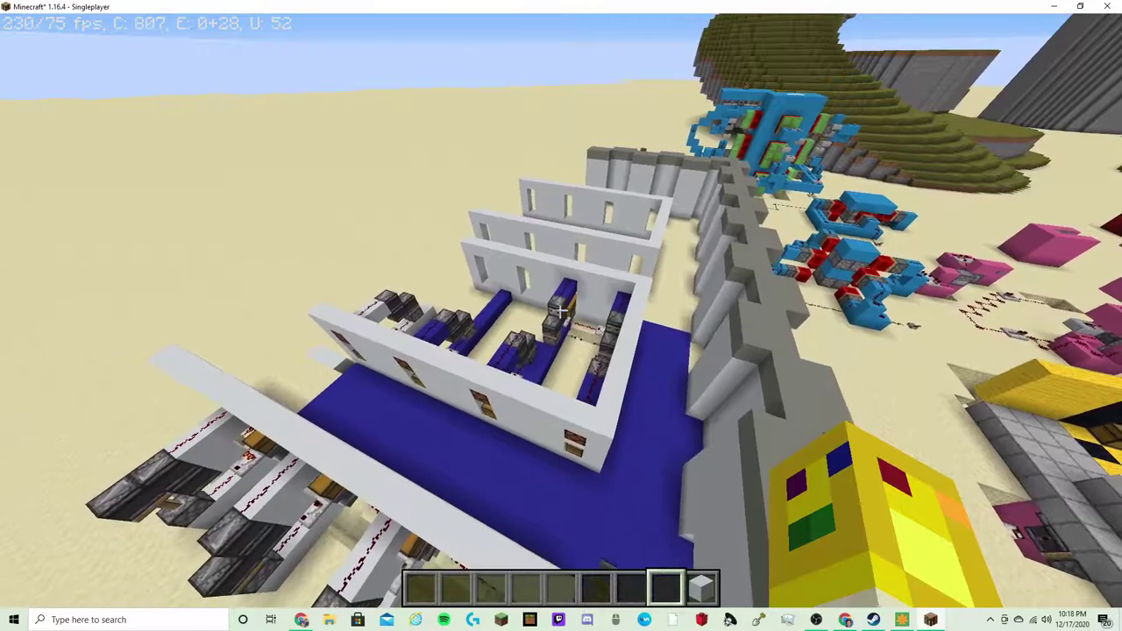
Fly back down into the corridor and face the chest on the left wall
key("w")
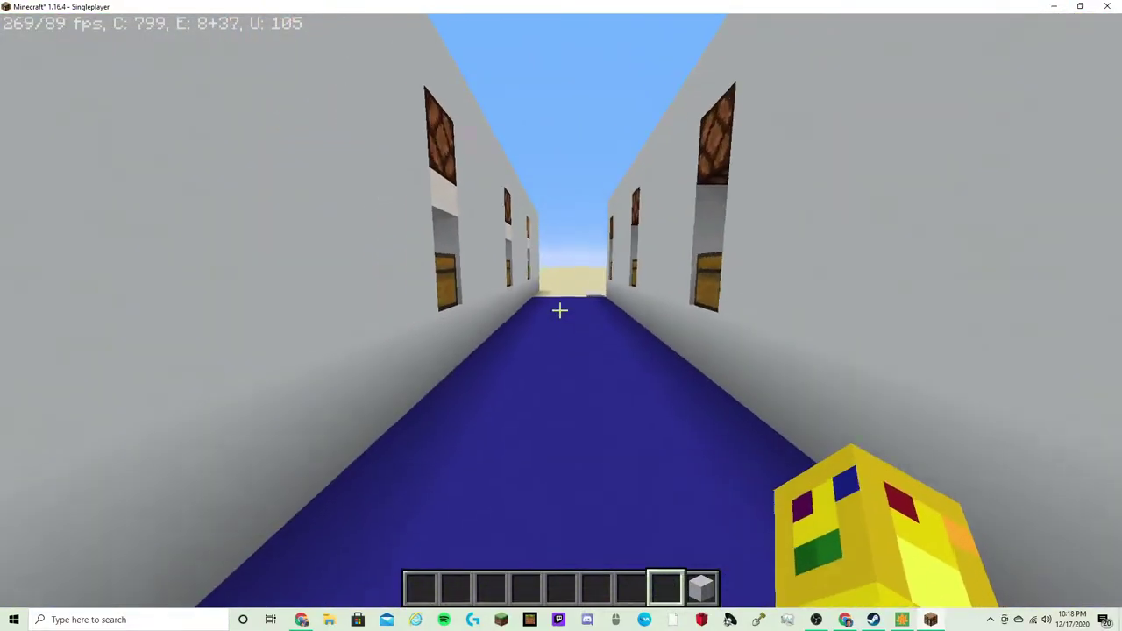
key("w")
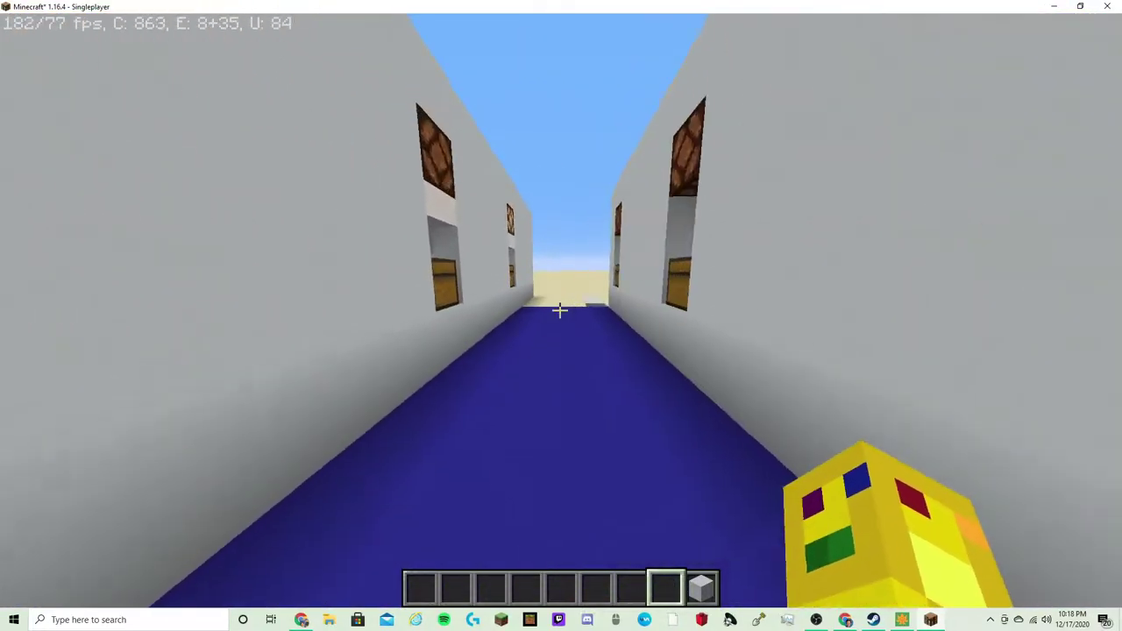
key("w")
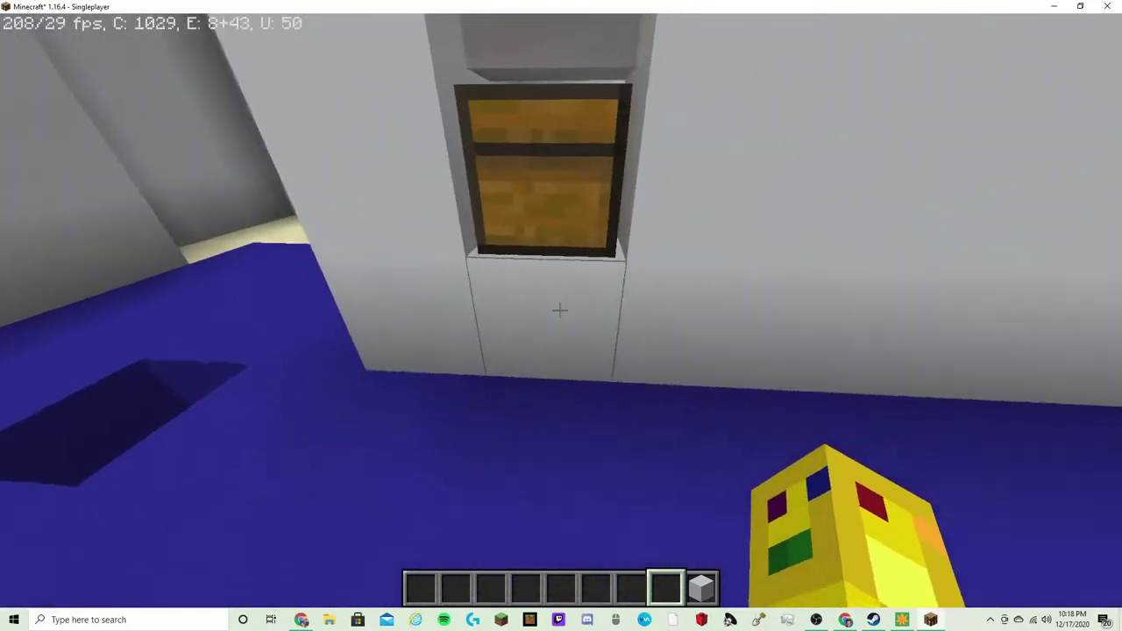
Break the block under the chest, put a diamond in the hopper, and get 64 planks and 64 diamonds
left_click(559, 311)
right_click(559, 311)
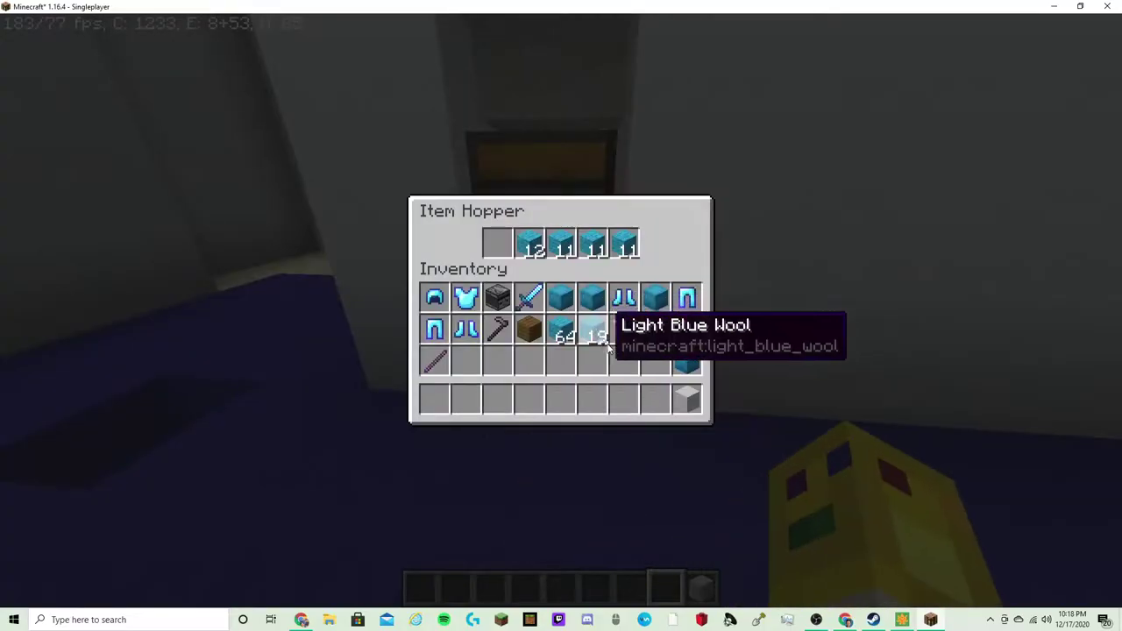
key("Escape")
right_click(561, 315)
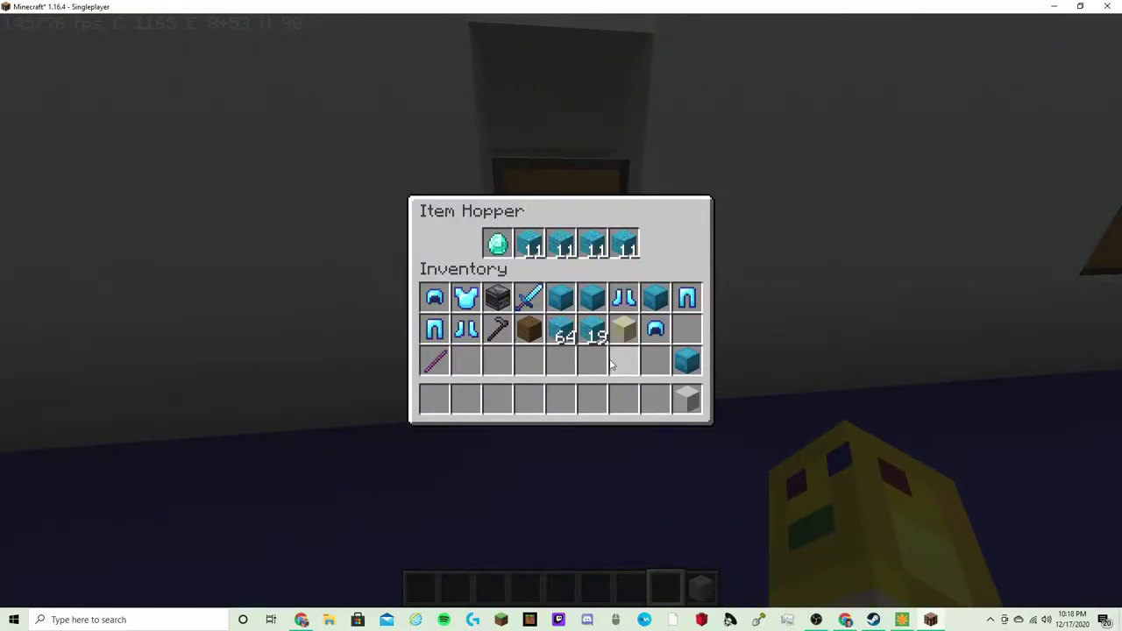
key("Escape")
key("e")
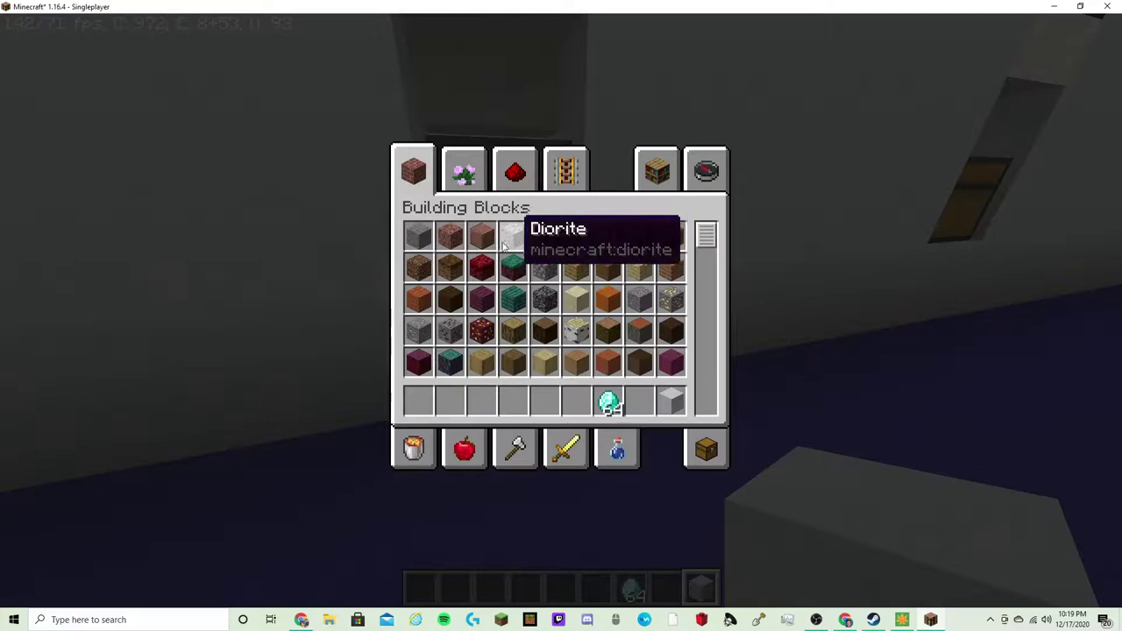
Stock the large shop chest with three stacks of spruce planks
key("e")
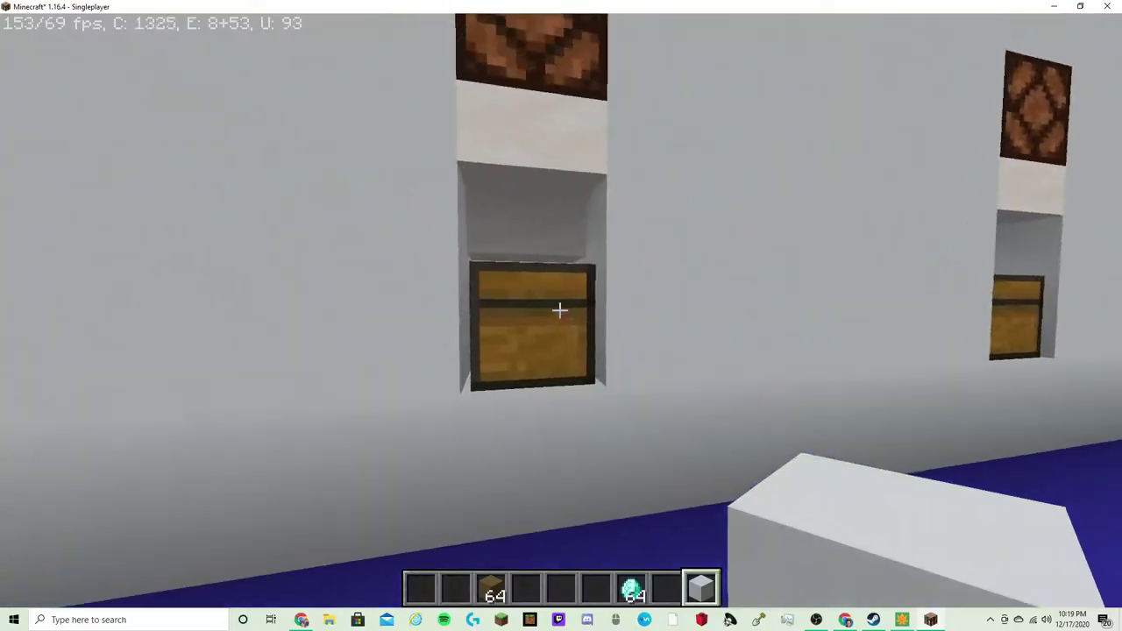
right_click(561, 315)
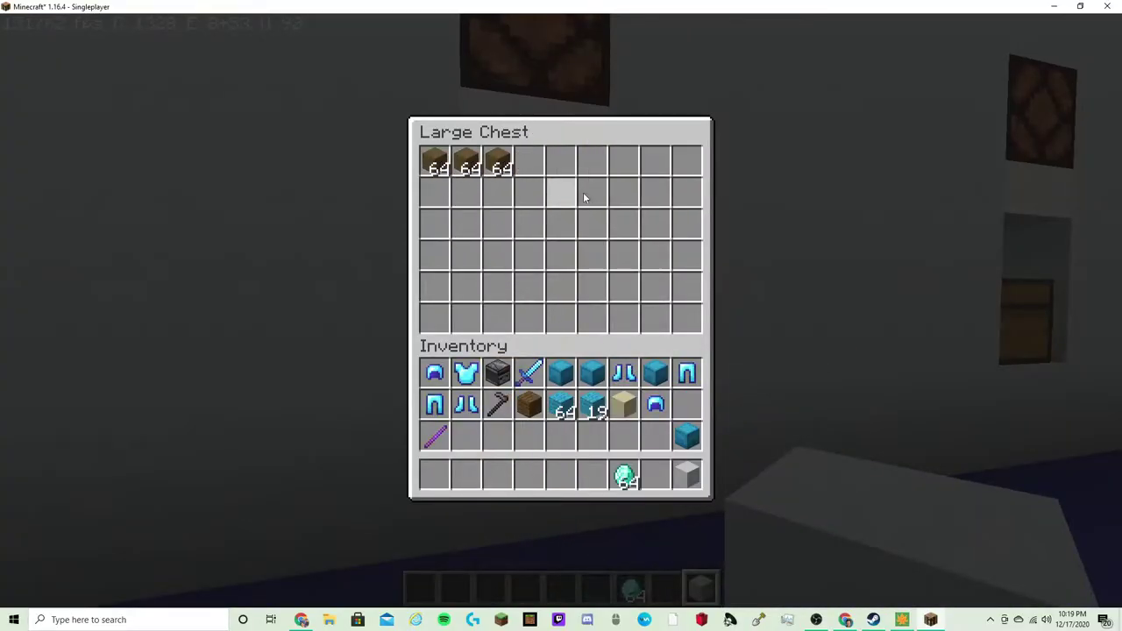
key("Escape")
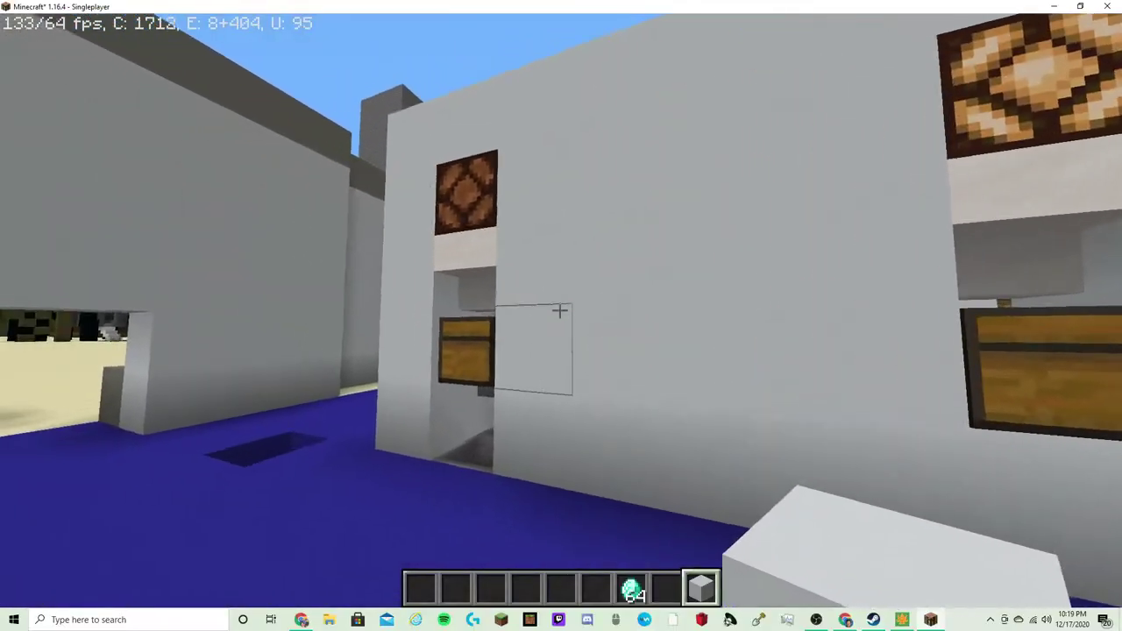
right_click(561, 316)
key("Escape")
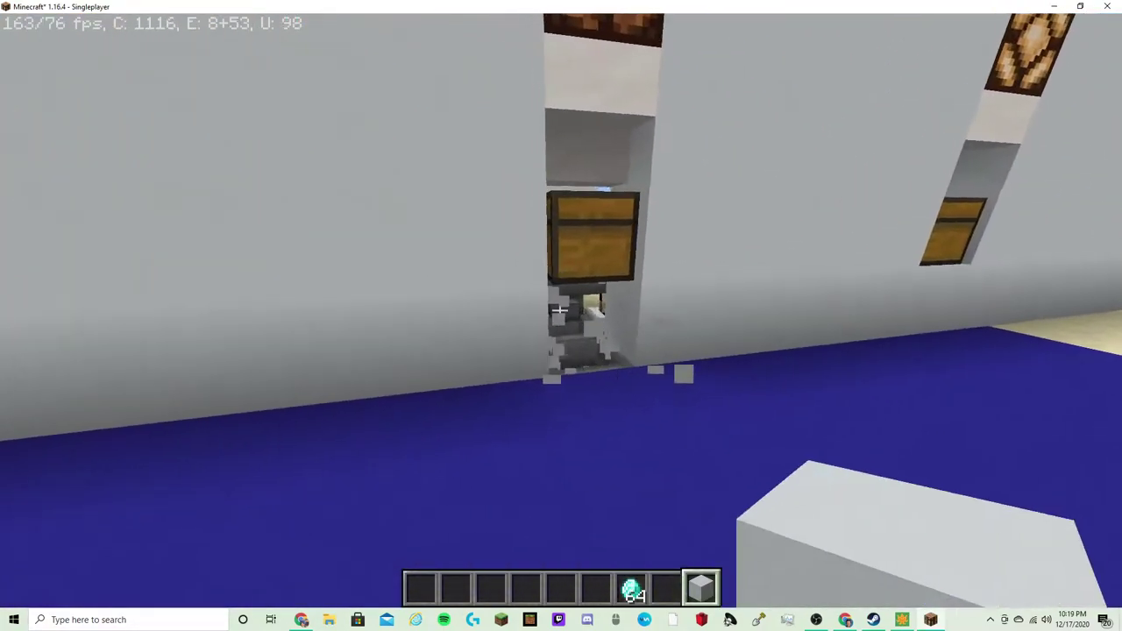
Take a stack of 11 light blue wool from the wall item hopper
right_click(561, 315)
key("Escape")
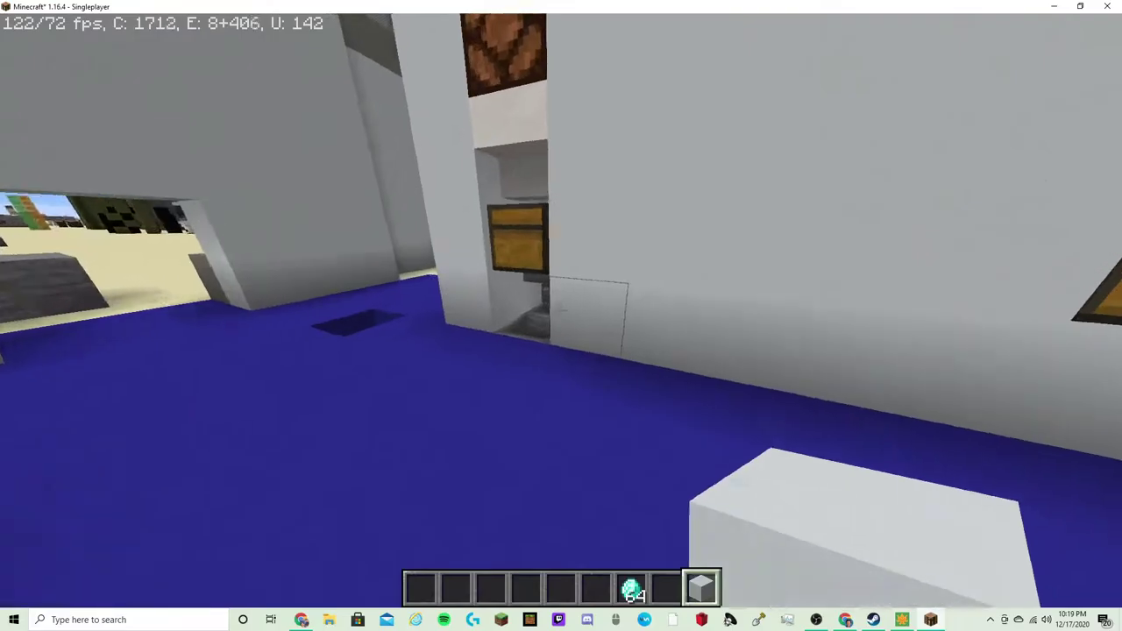
right_click(561, 316)
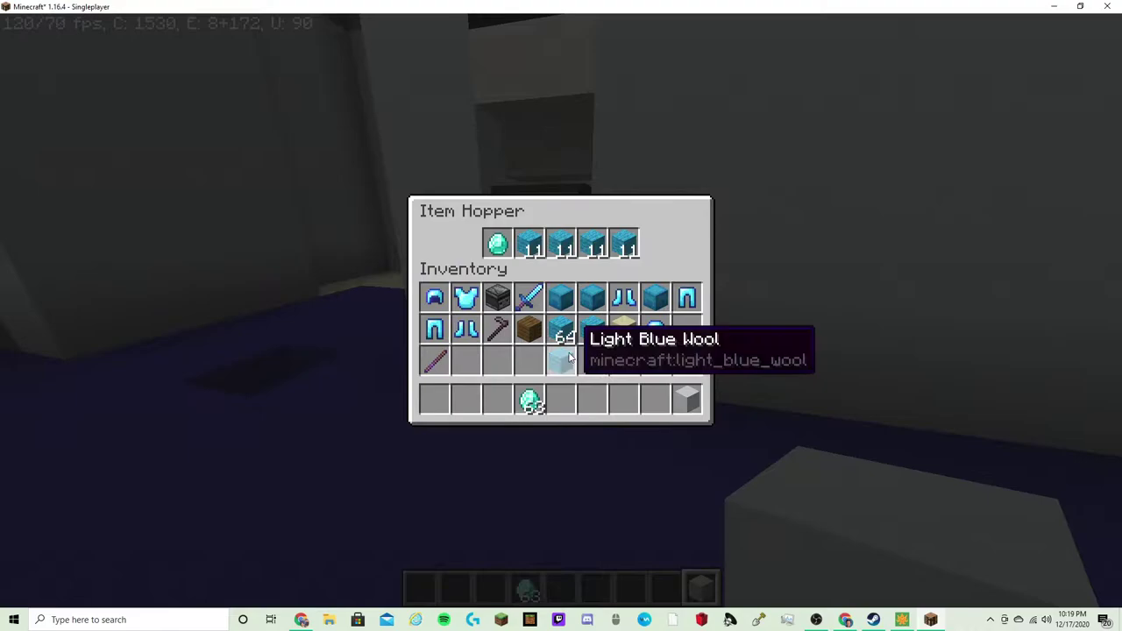
Check the large chest above the wool hopper
key("Escape")
right_click(561, 316)
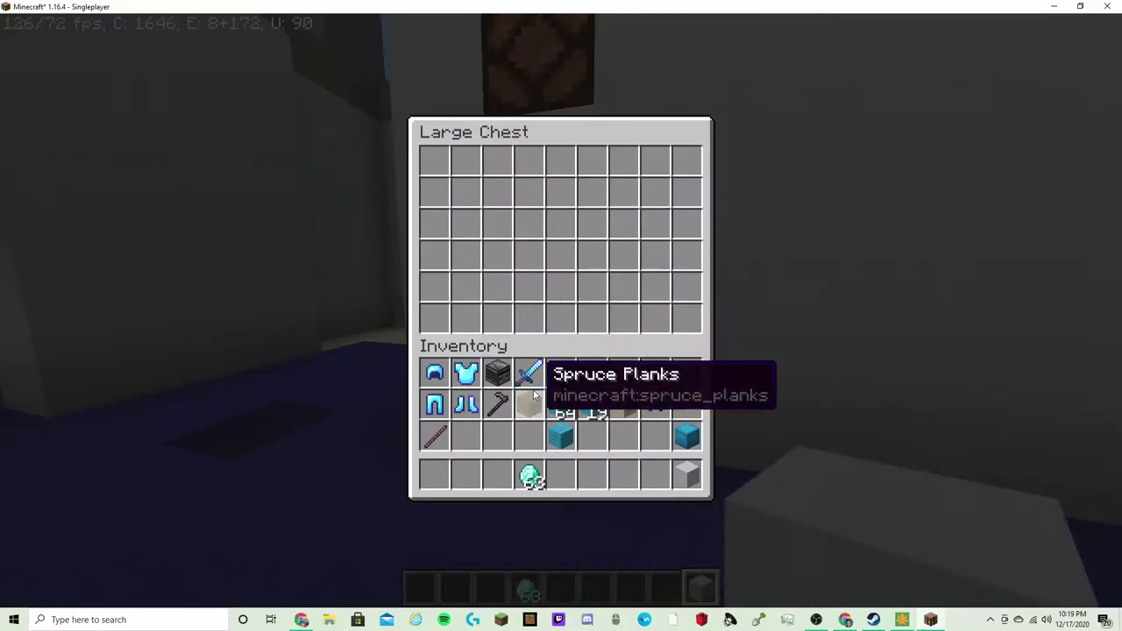
key("Escape")
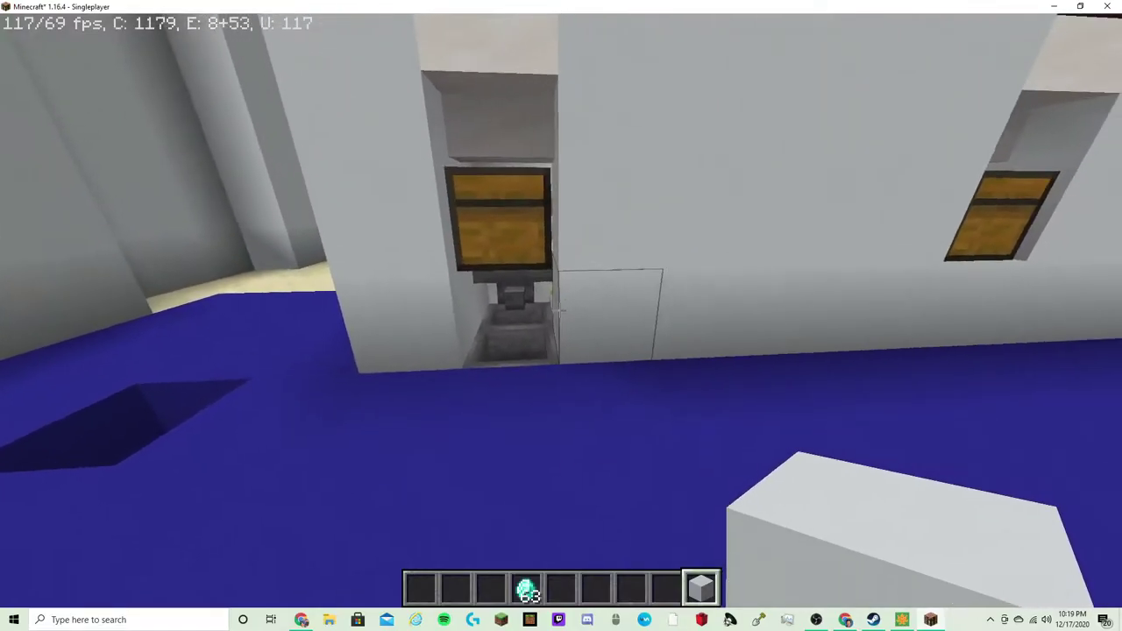
Walk down the blue corridor past the stock lamp to a shop chest
key("w")
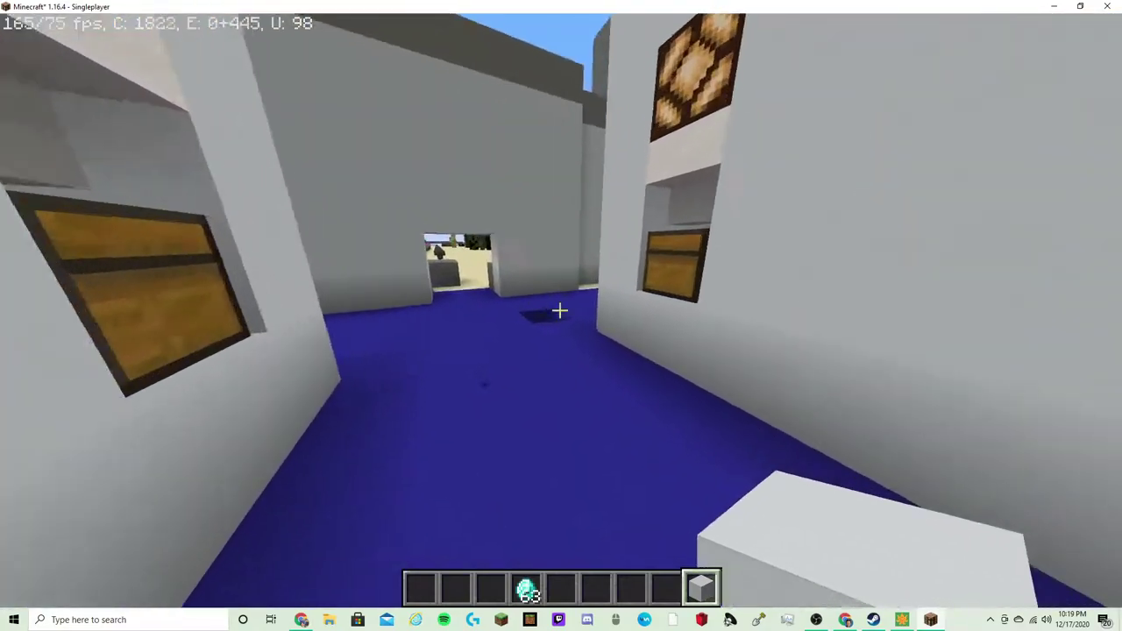
key("w")
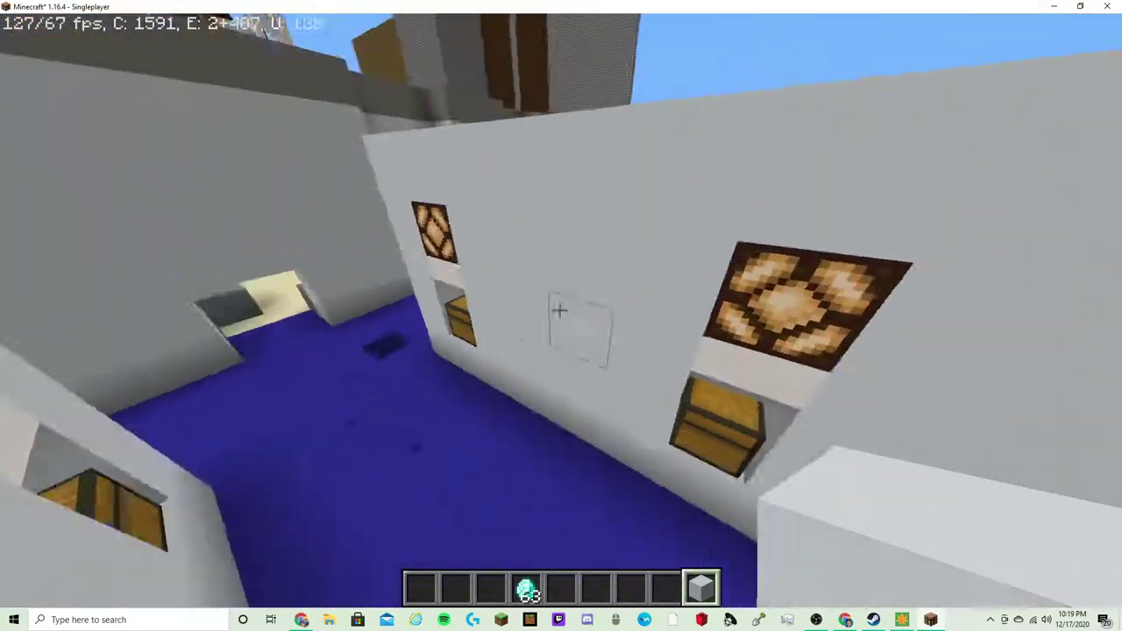
key("w")
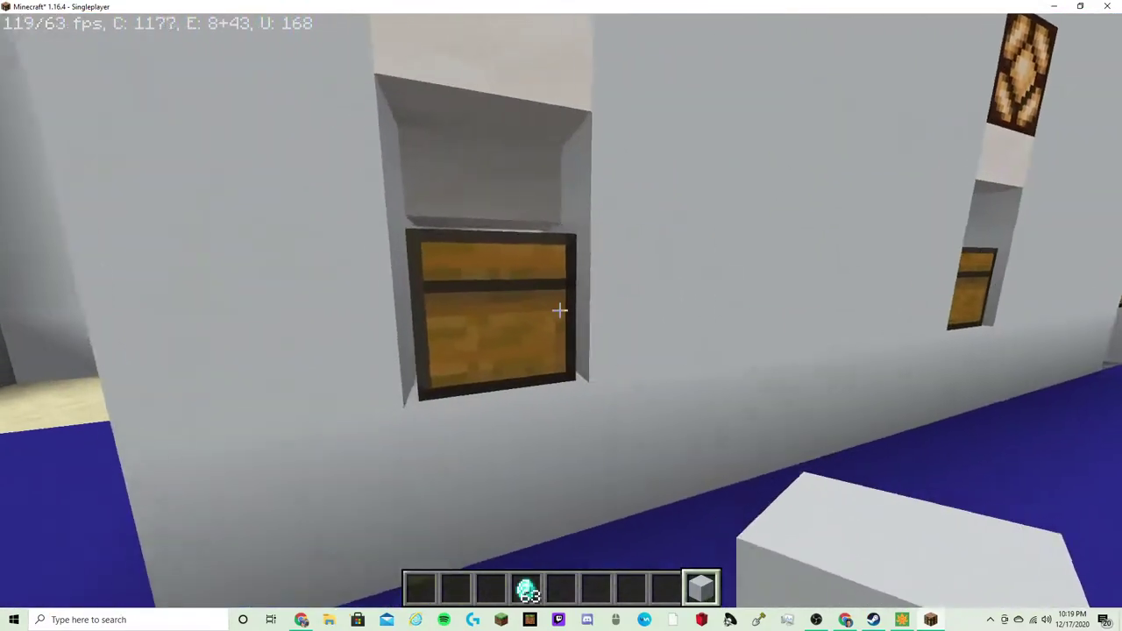
key("w")
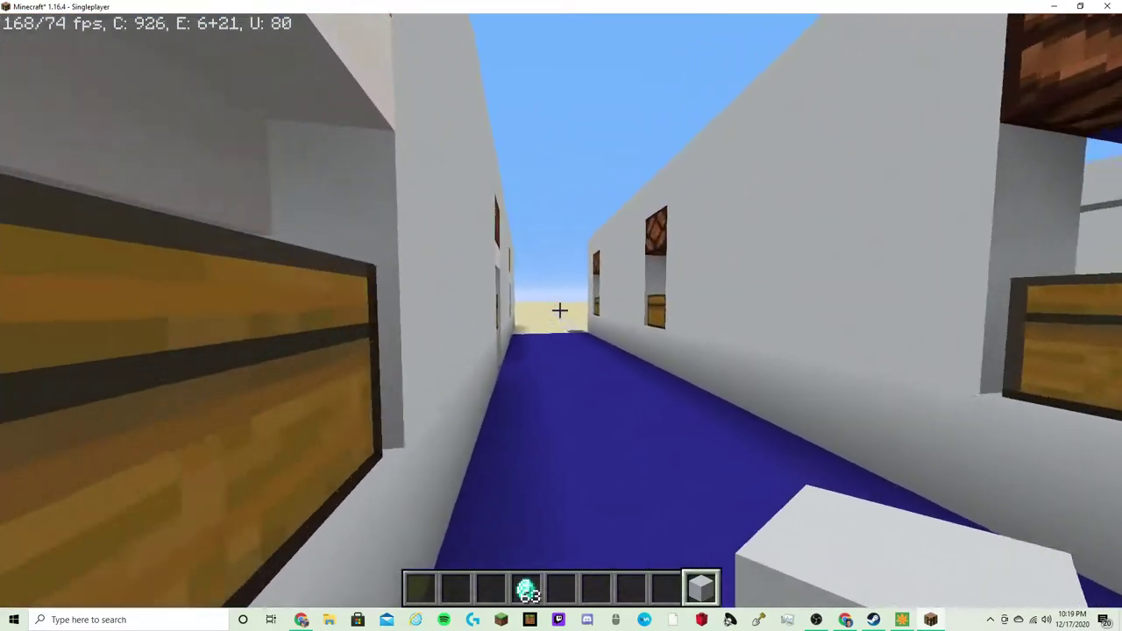
key("w")
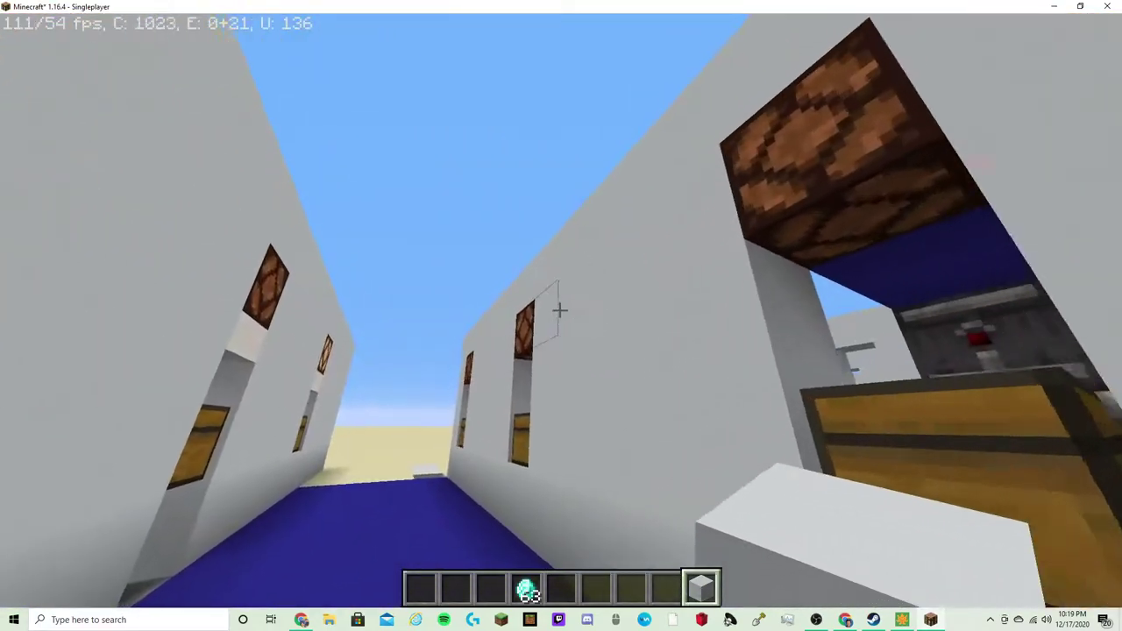
key("w")
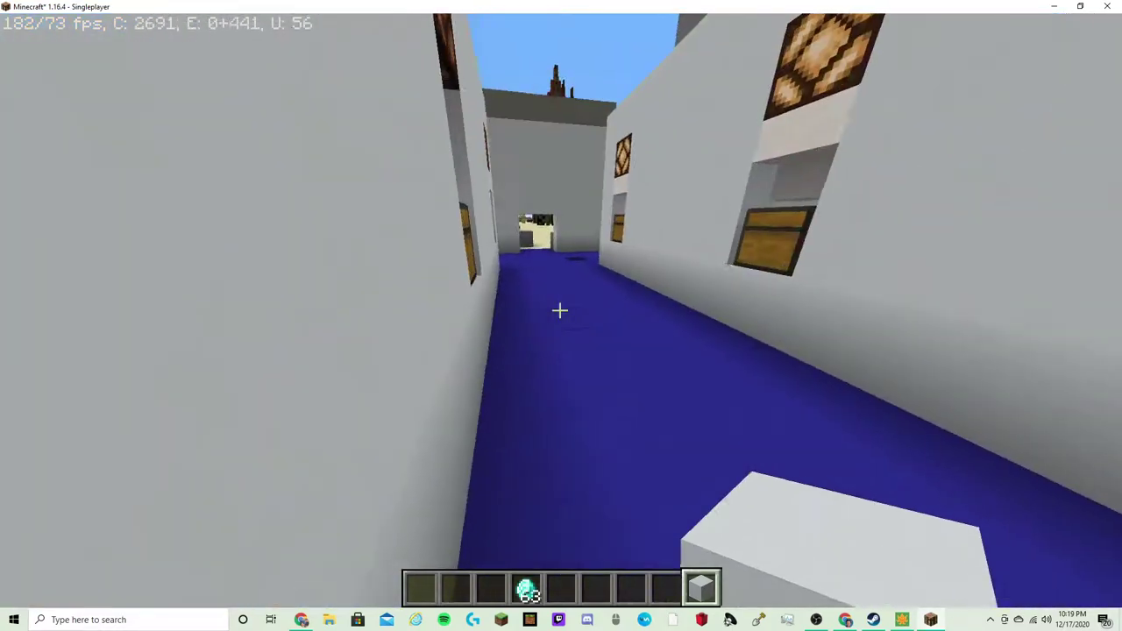
key("w")
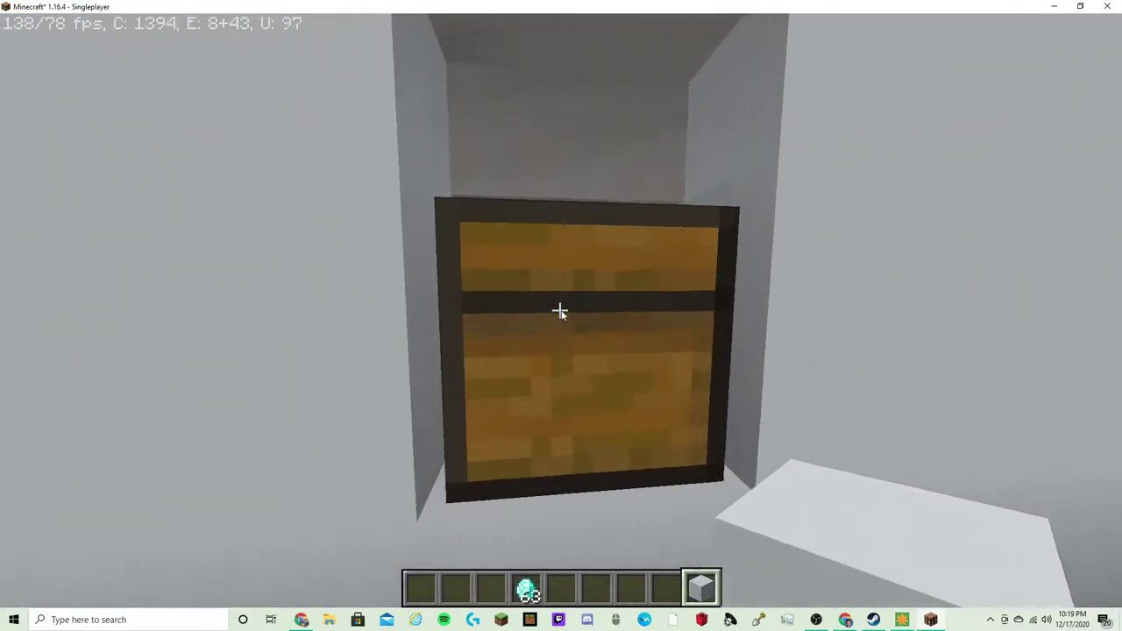
Deposit a diamond into the shop chest and step back to view the wall
right_click(559, 310)
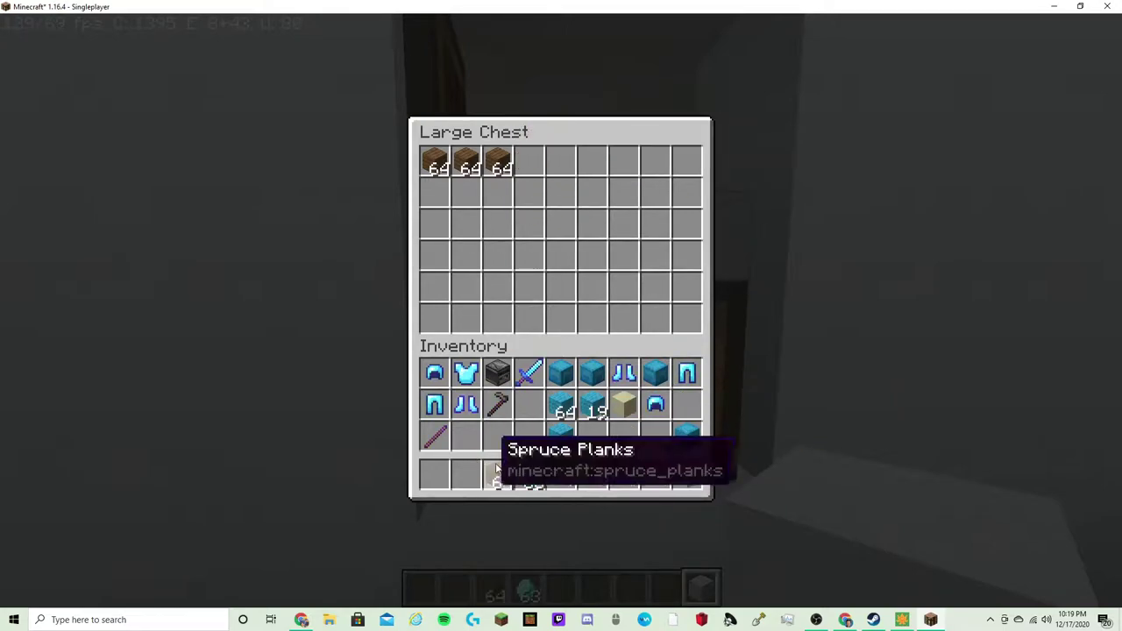
left_click(529, 475)
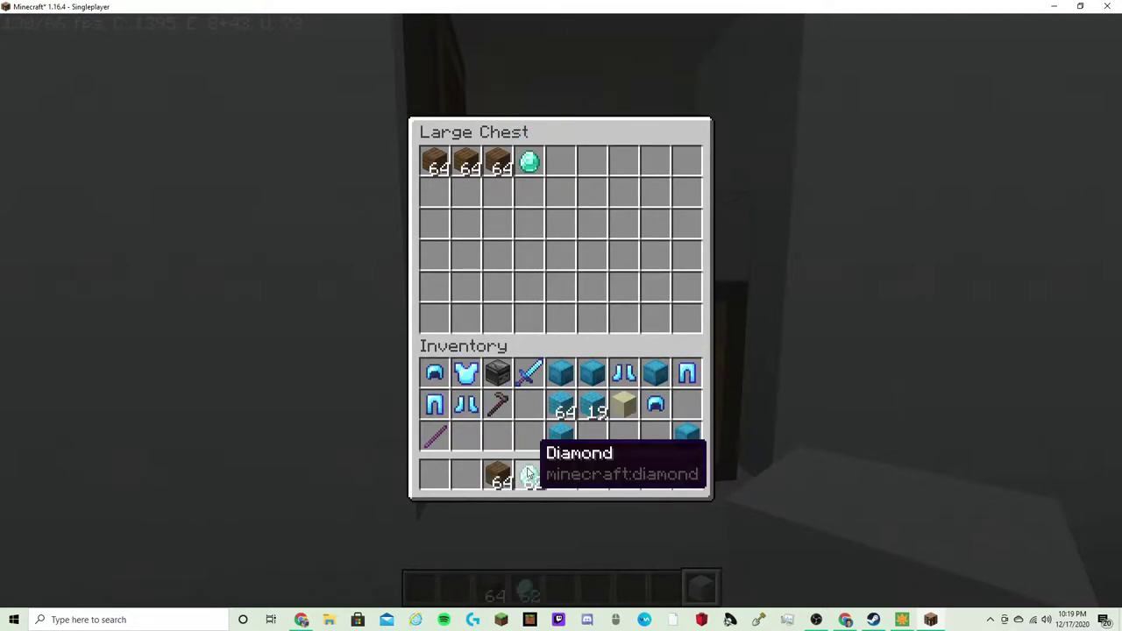
key("Escape")
key("s")
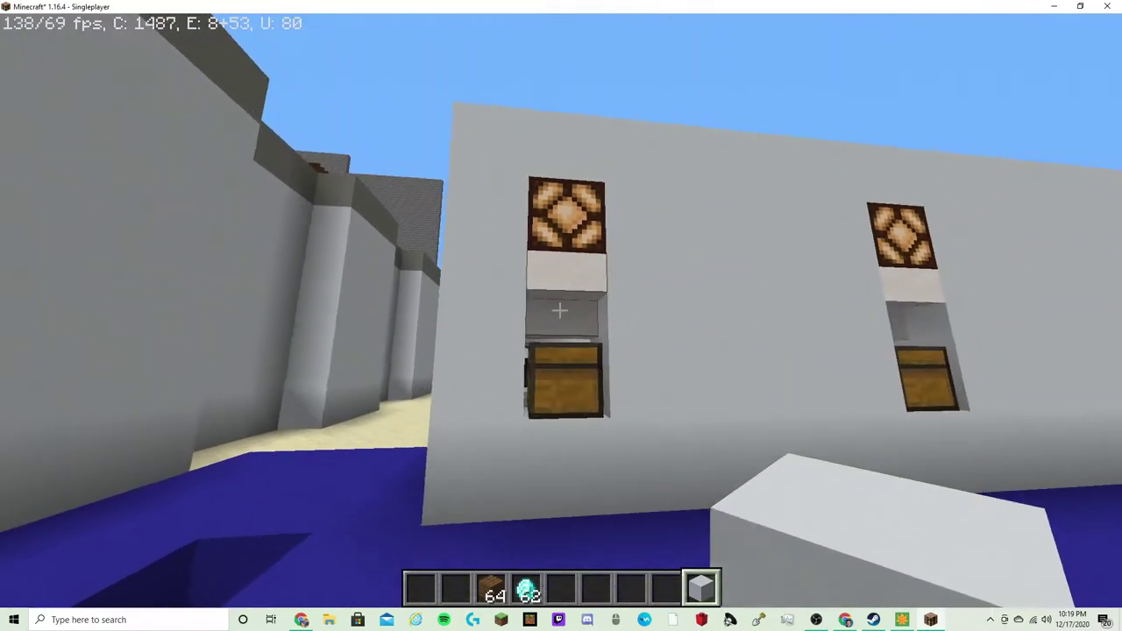
Test buying by alternating floor hopper and shop chest, collecting four 64-stacks of planks
right_click(560, 310)
key("Escape")
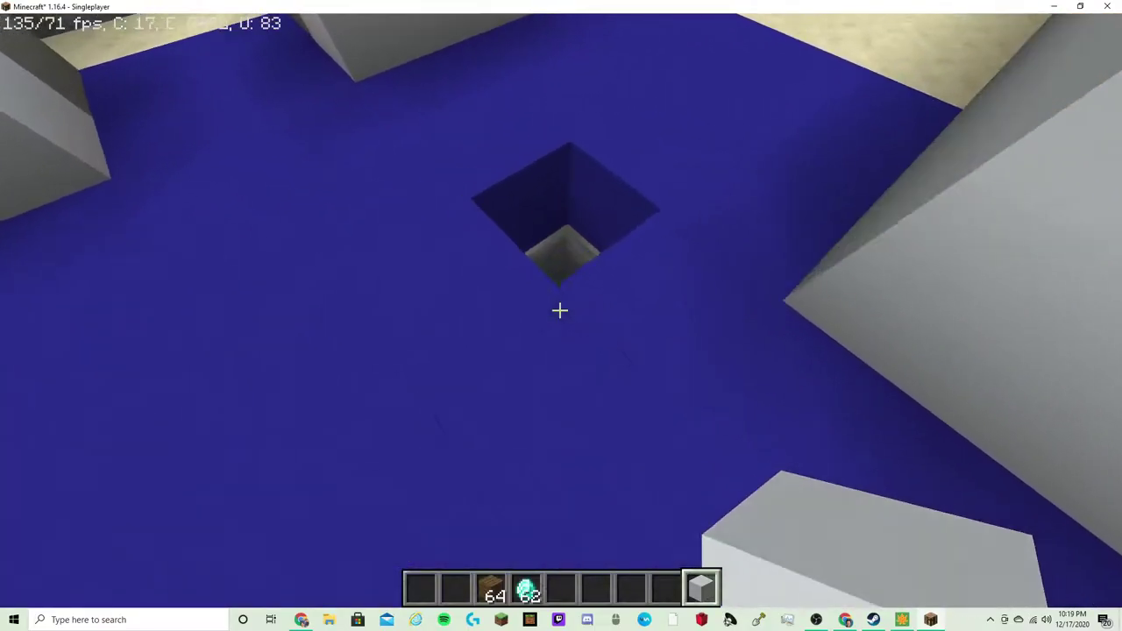
right_click(561, 311)
key("Escape")
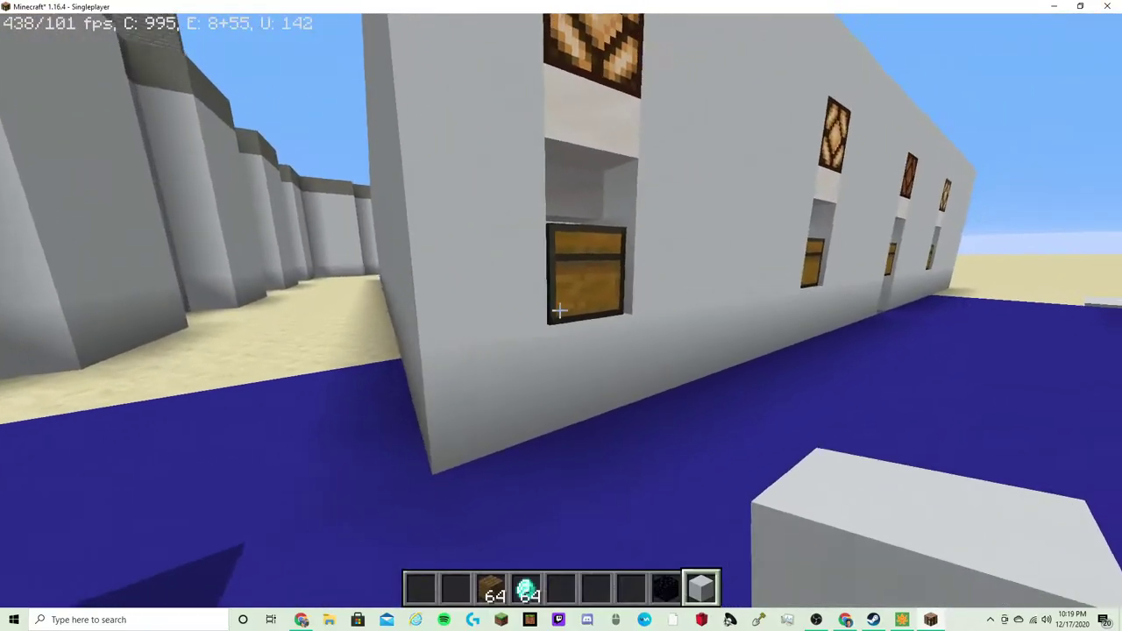
right_click(560, 316)
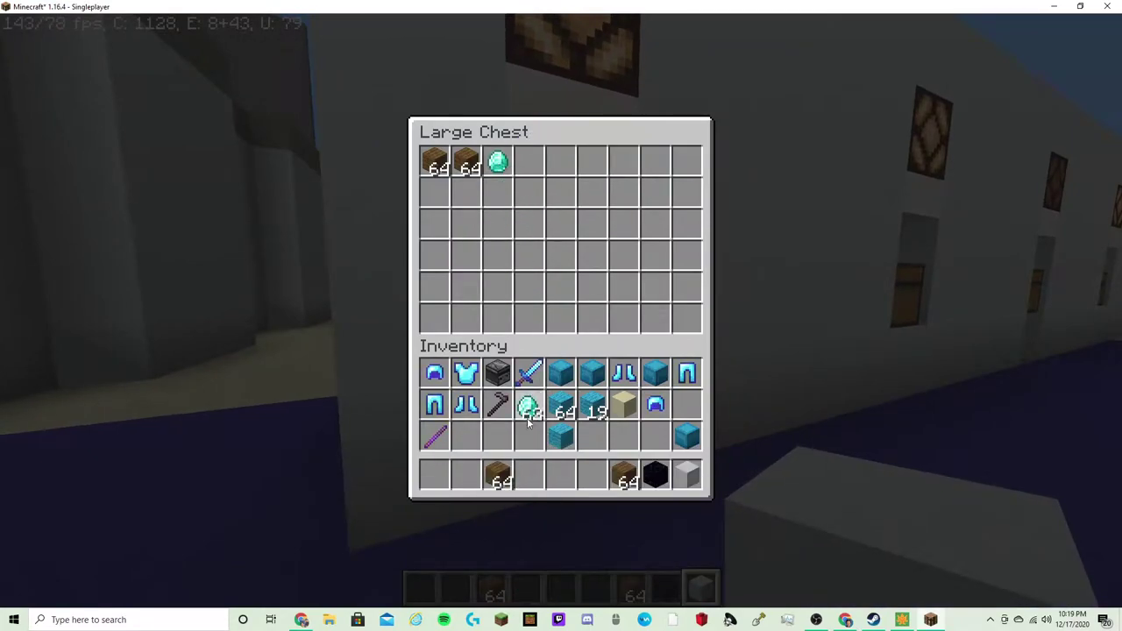
key("Escape")
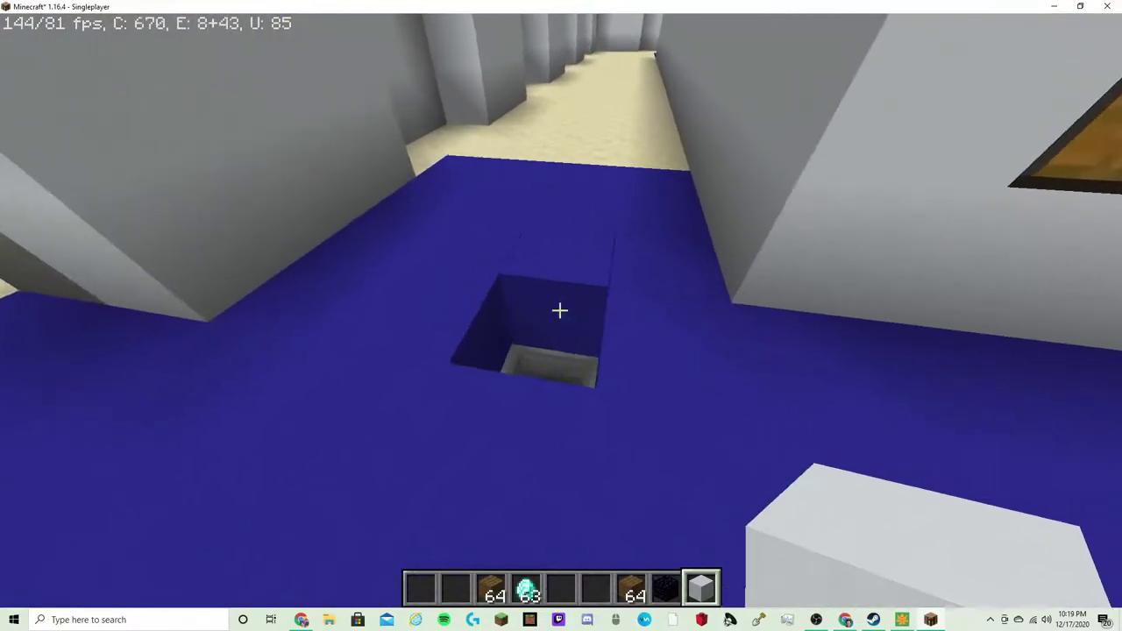
right_click(560, 315)
key("Escape")
right_click(561, 316)
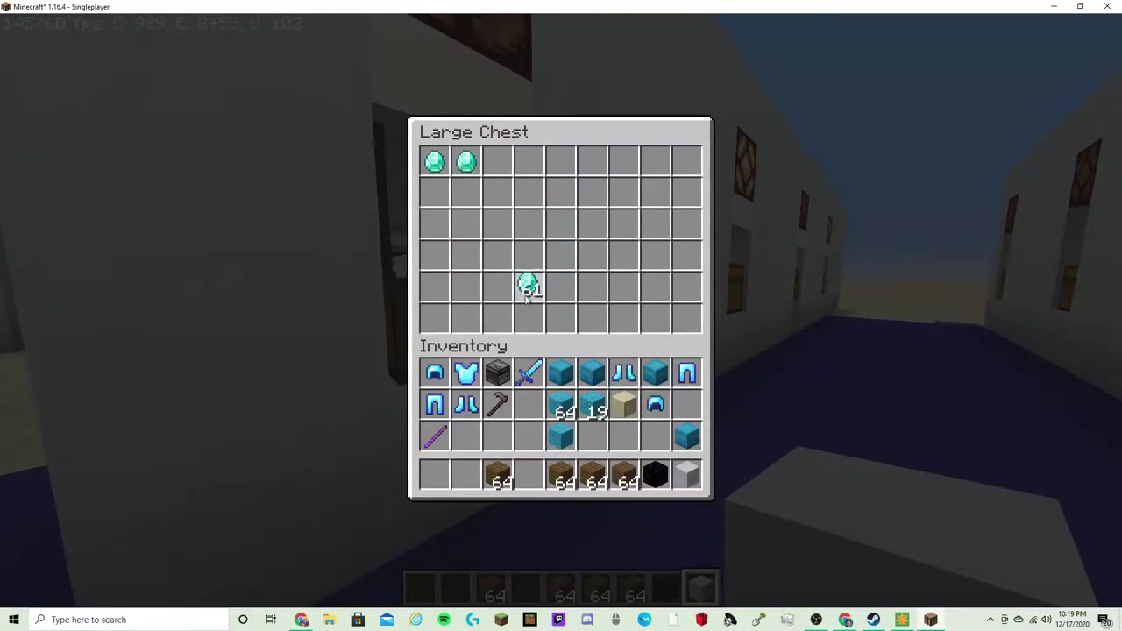
key("Escape")
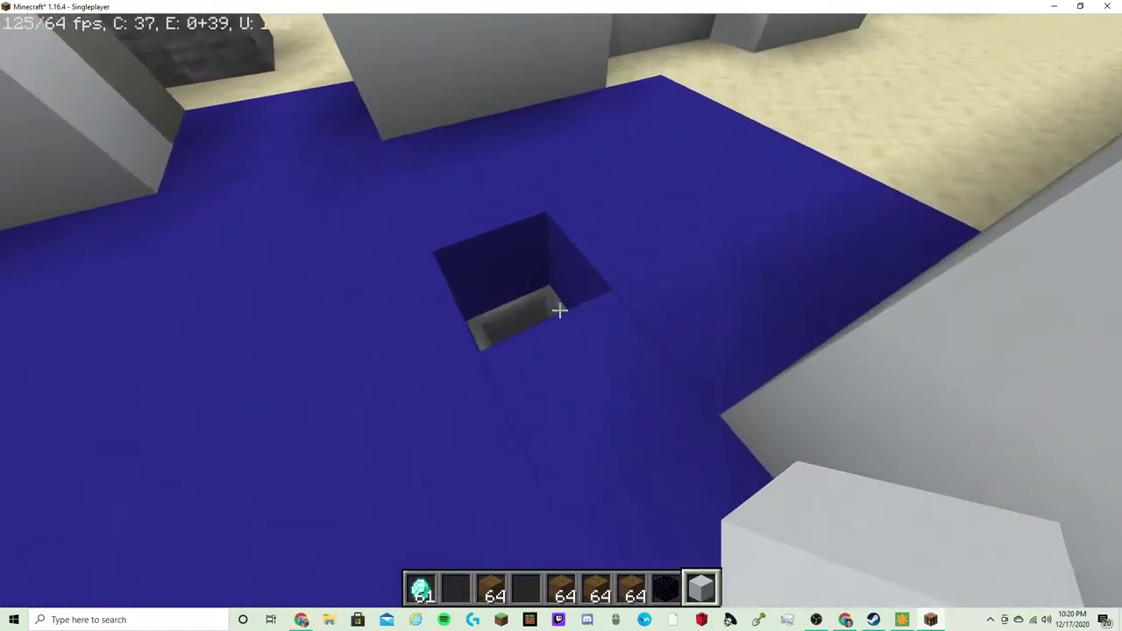
Check the floor hopper, then inspect the chest beside the comparators and droppers behind the wall
right_click(561, 316)
key("Escape")
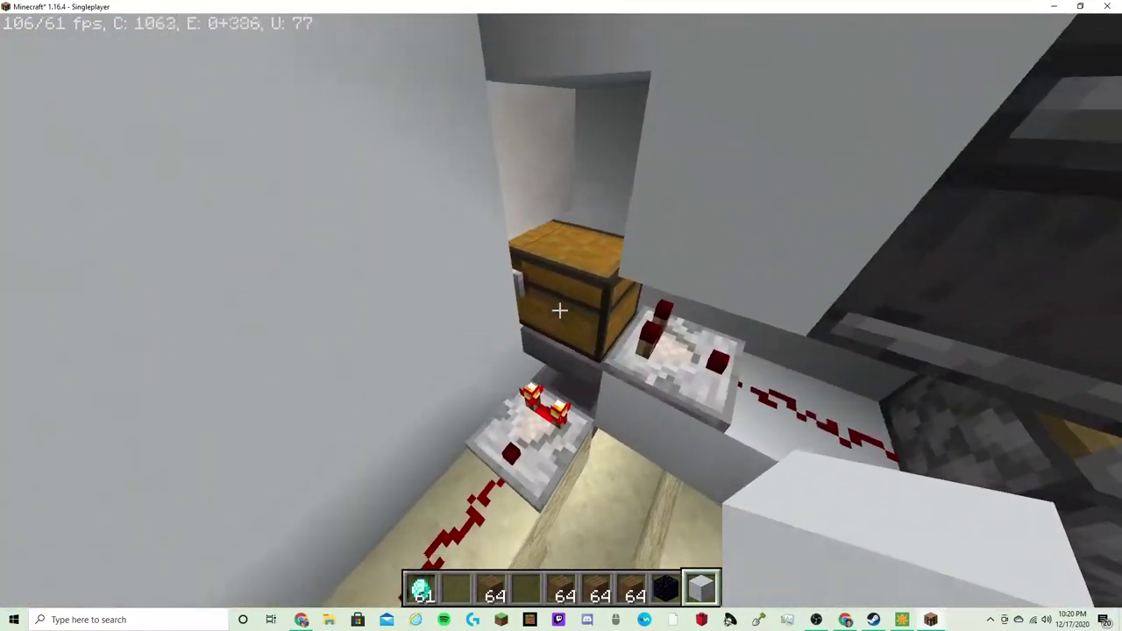
right_click(560, 311)
key("Escape")
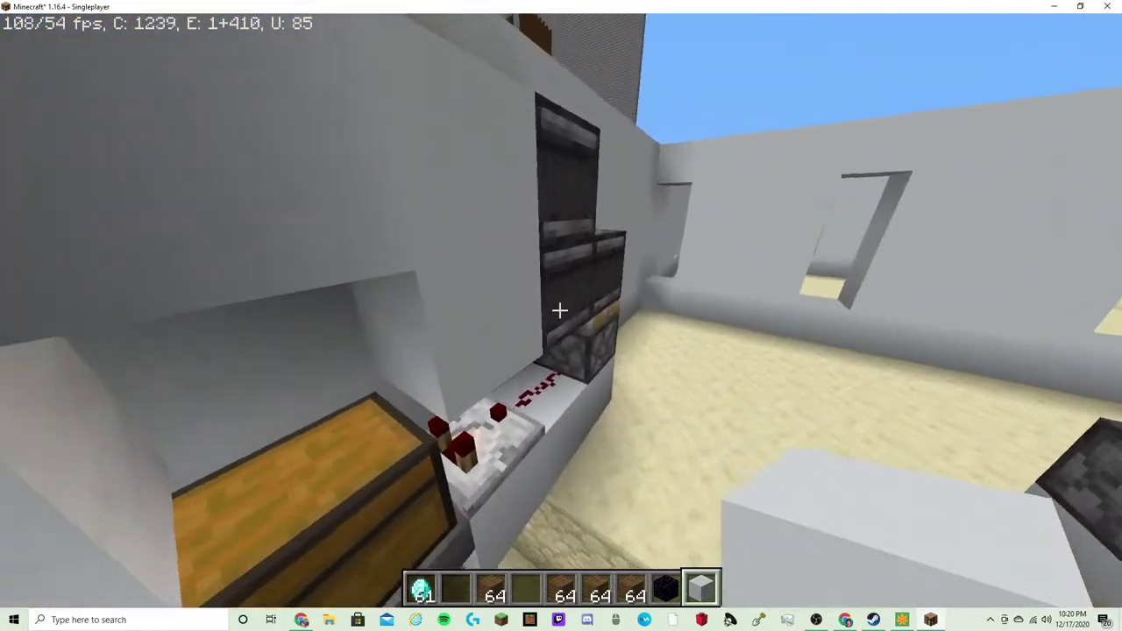
Take a note block from the creative inventory, then check the chest behind the shop
key("e")
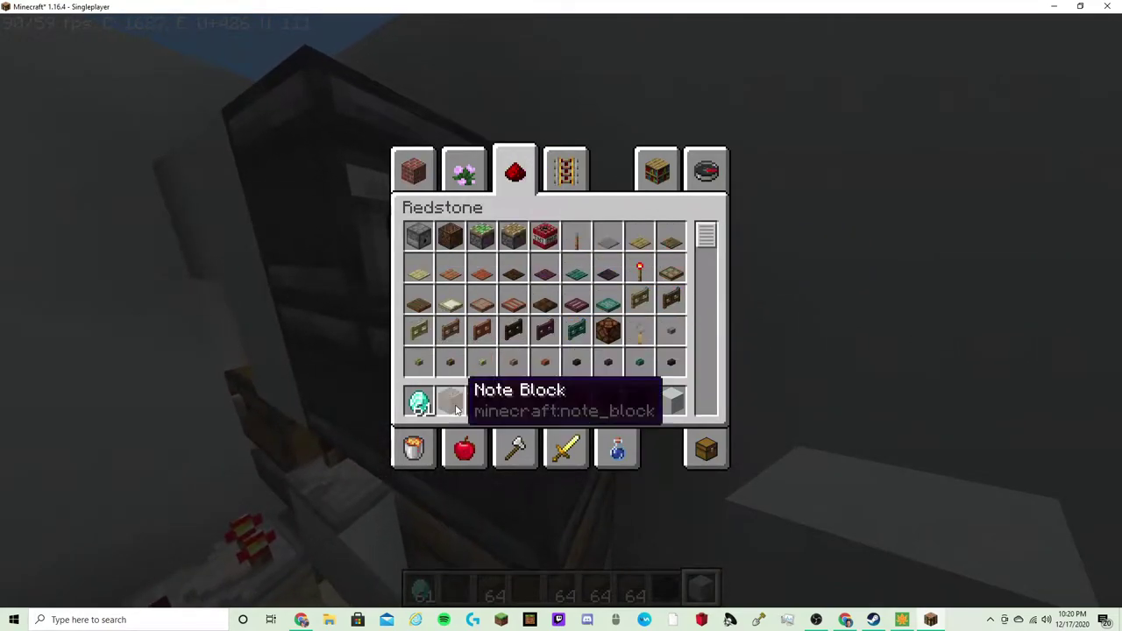
key("e")
key("7")
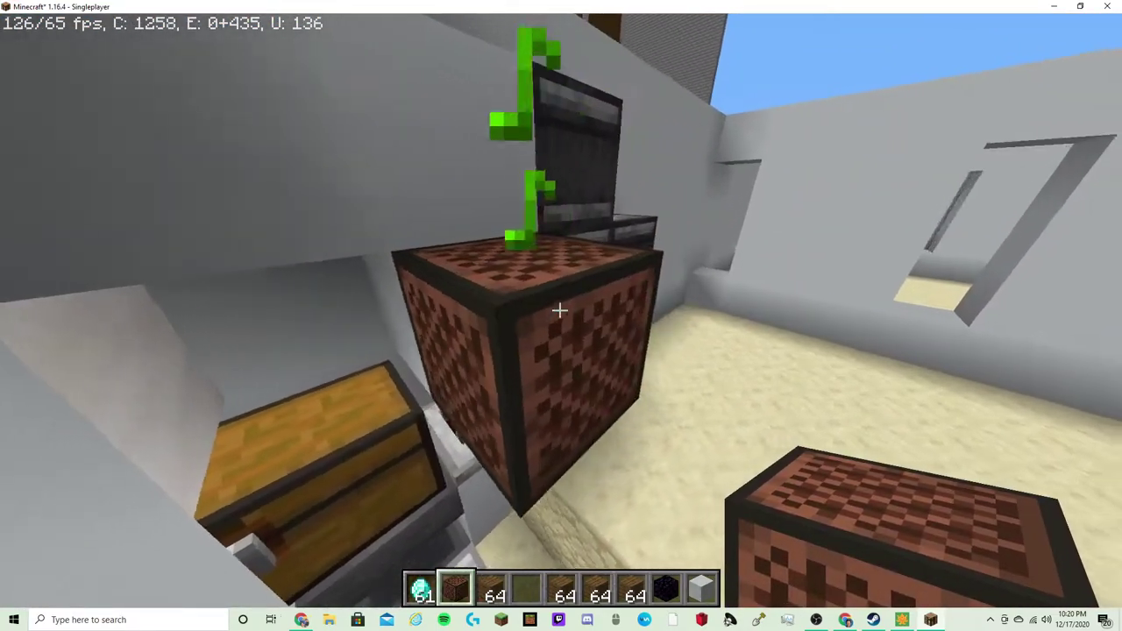
key("XF86AudioRaiseVolume")
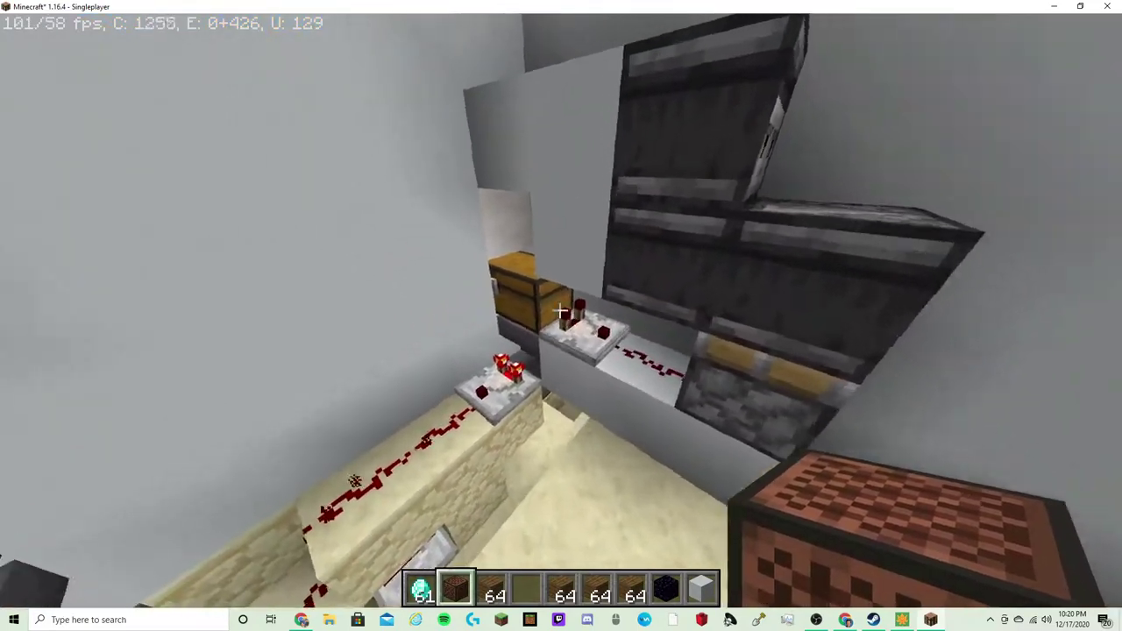
right_click(561, 310)
key("Escape")
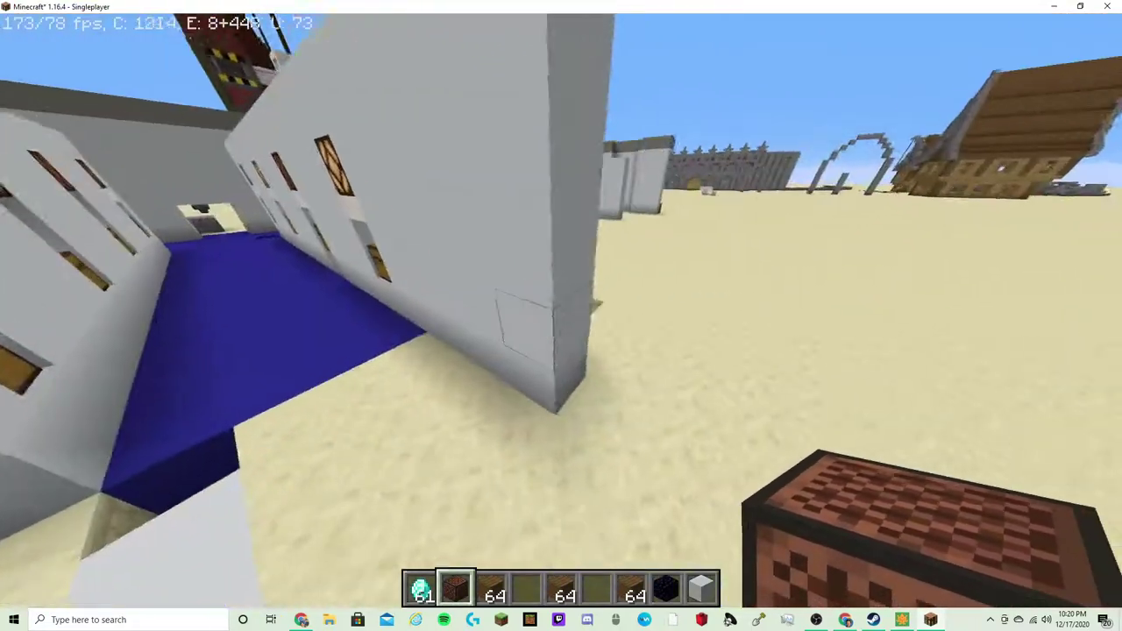
Pause, minimize the Chrome window, and resume play via Back to Game
key("Escape")
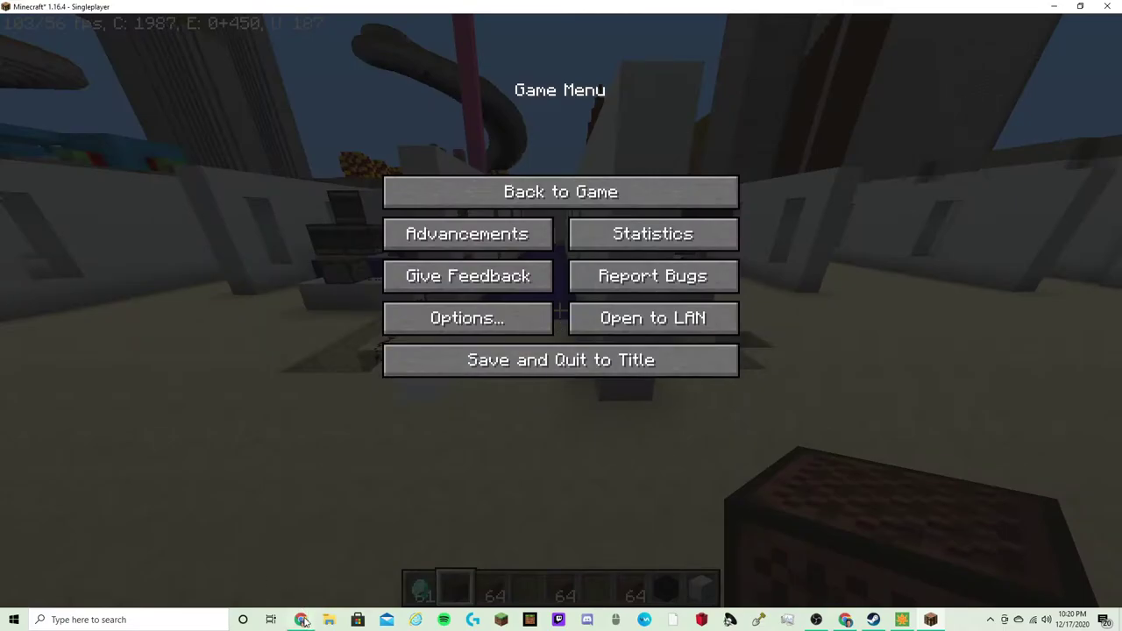
left_click(301, 619)
left_click(1054, 10)
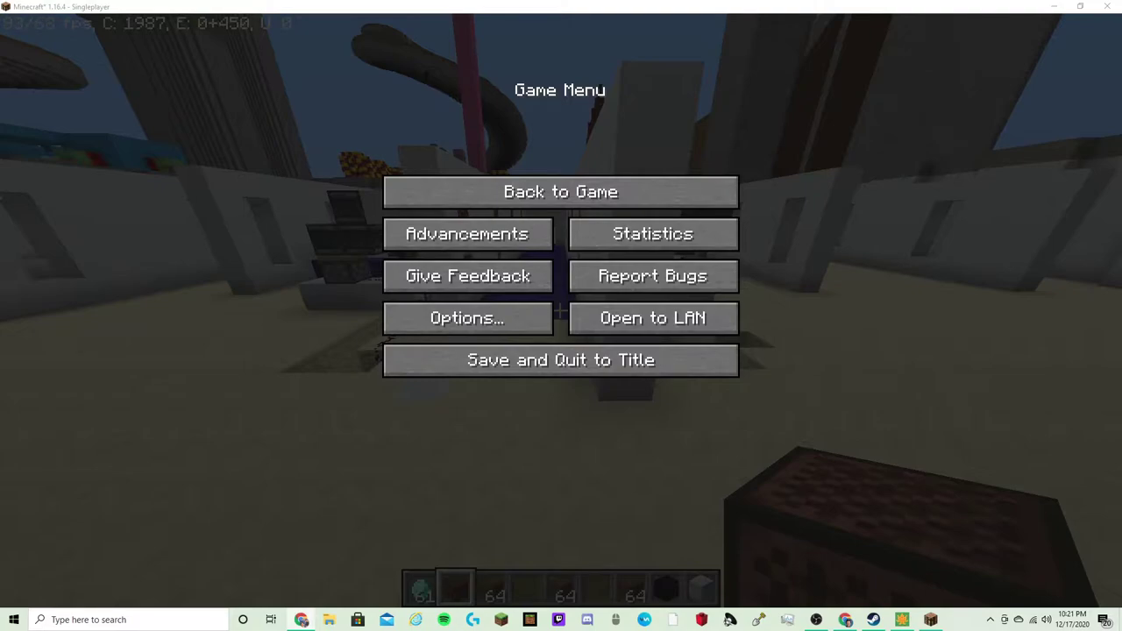
left_click(674, 194)
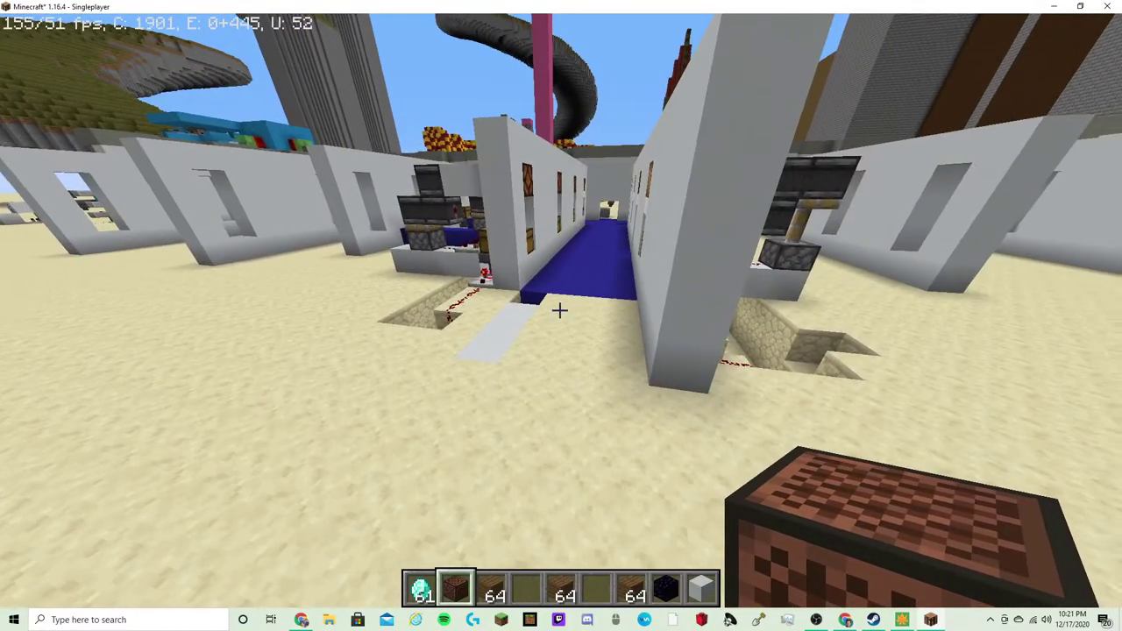
Fly the length of the blue corridor, out over the sand, and back inside
key("w")
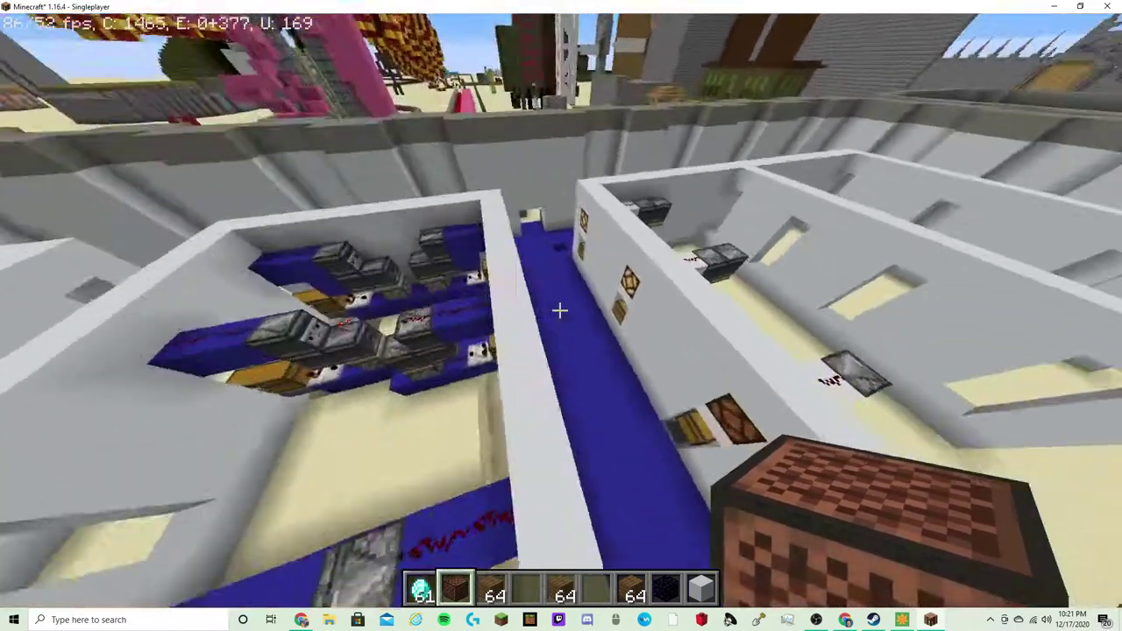
key("w")
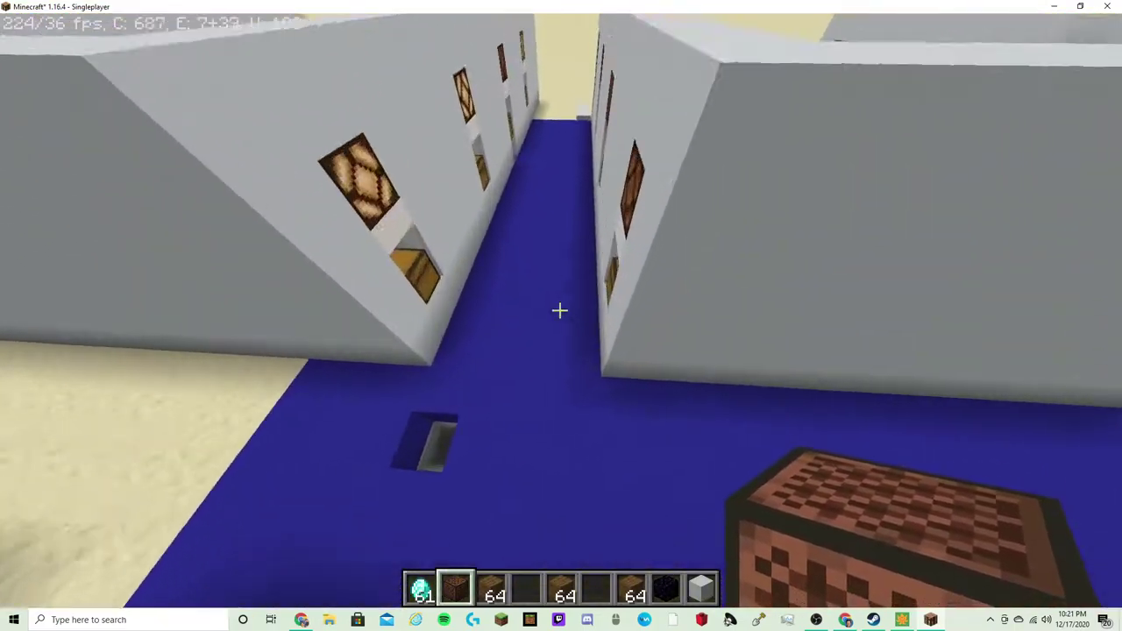
key("w")
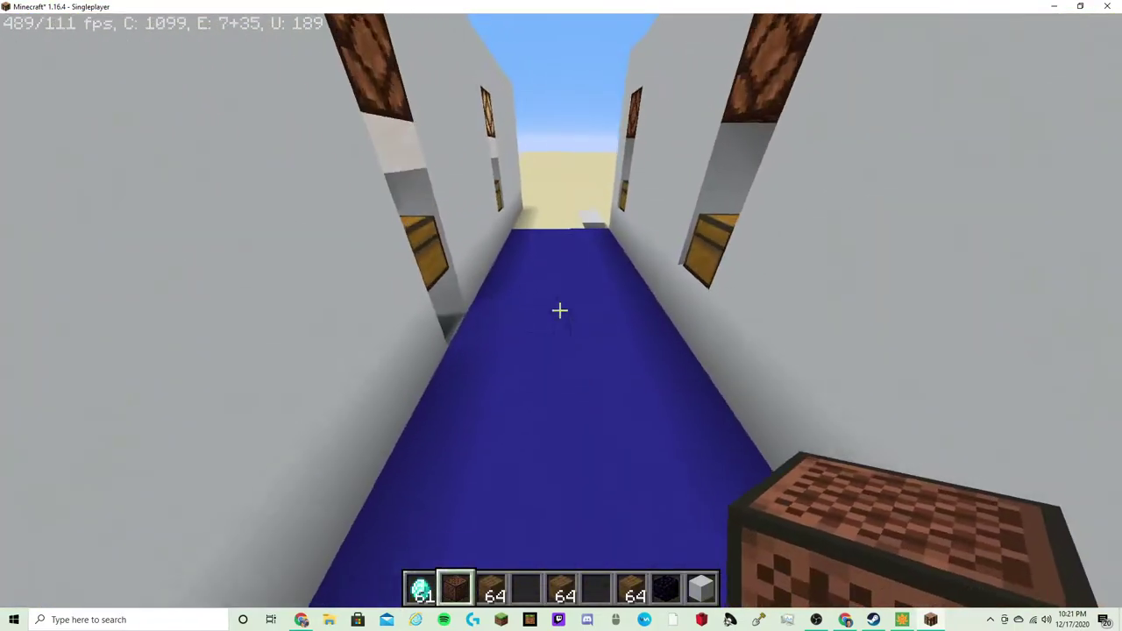
key("w")
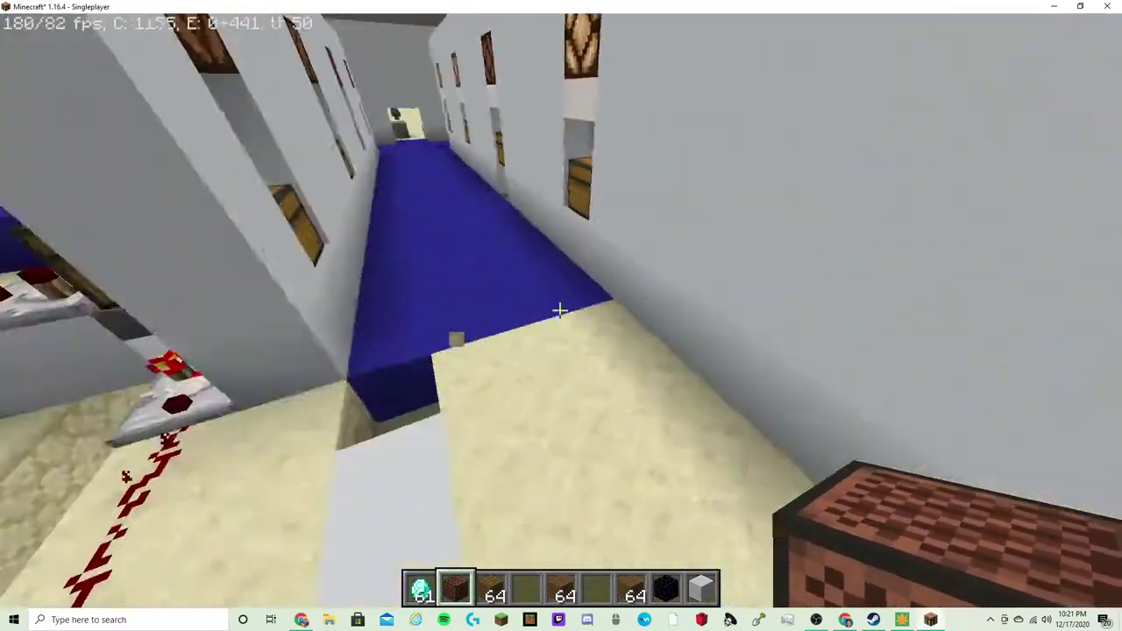
key("w")
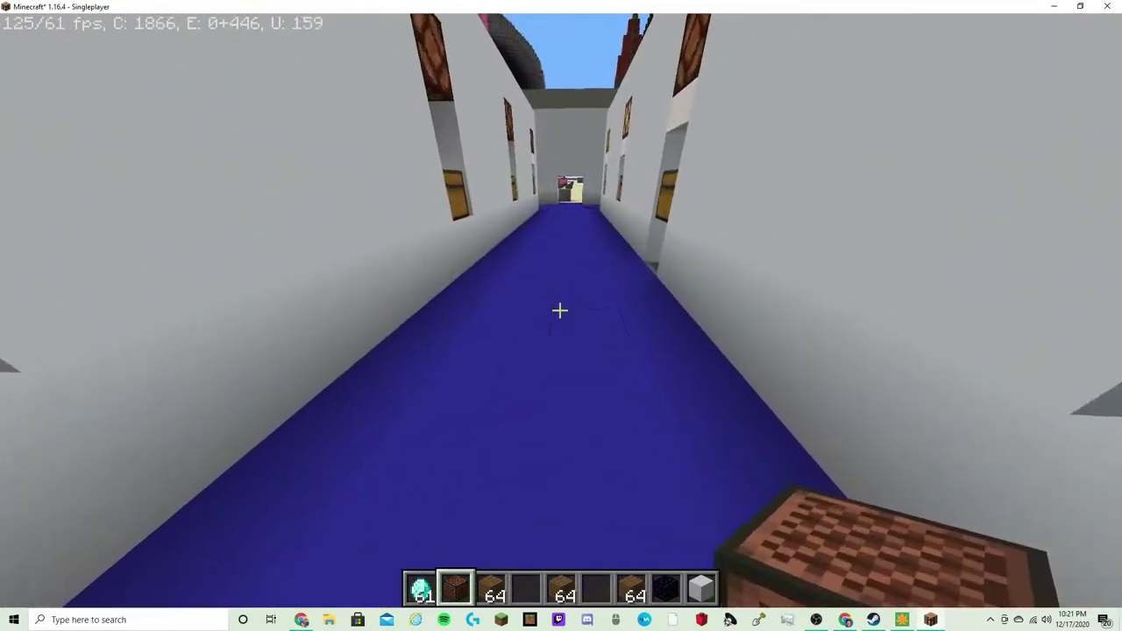
key("w")
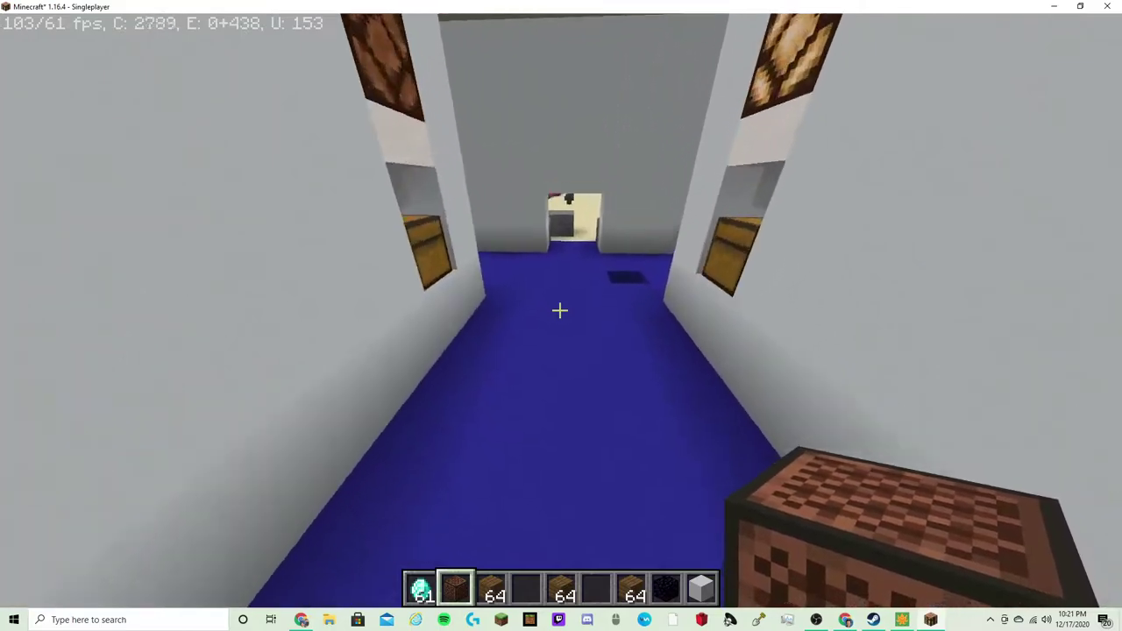
key("w")
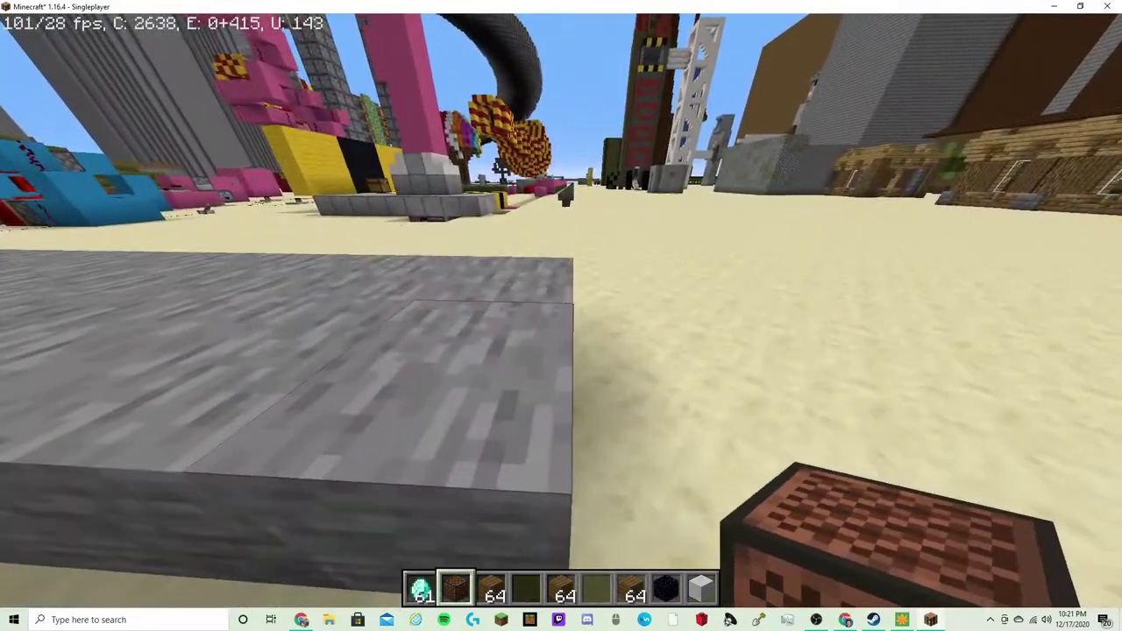
key("w")
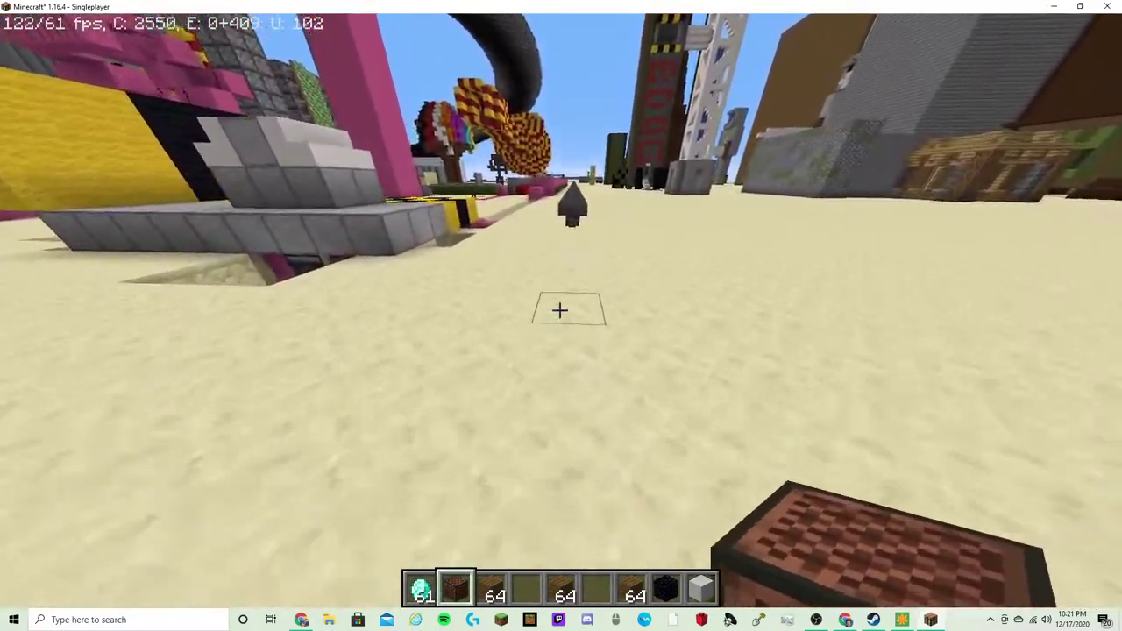
key("w")
key("w")
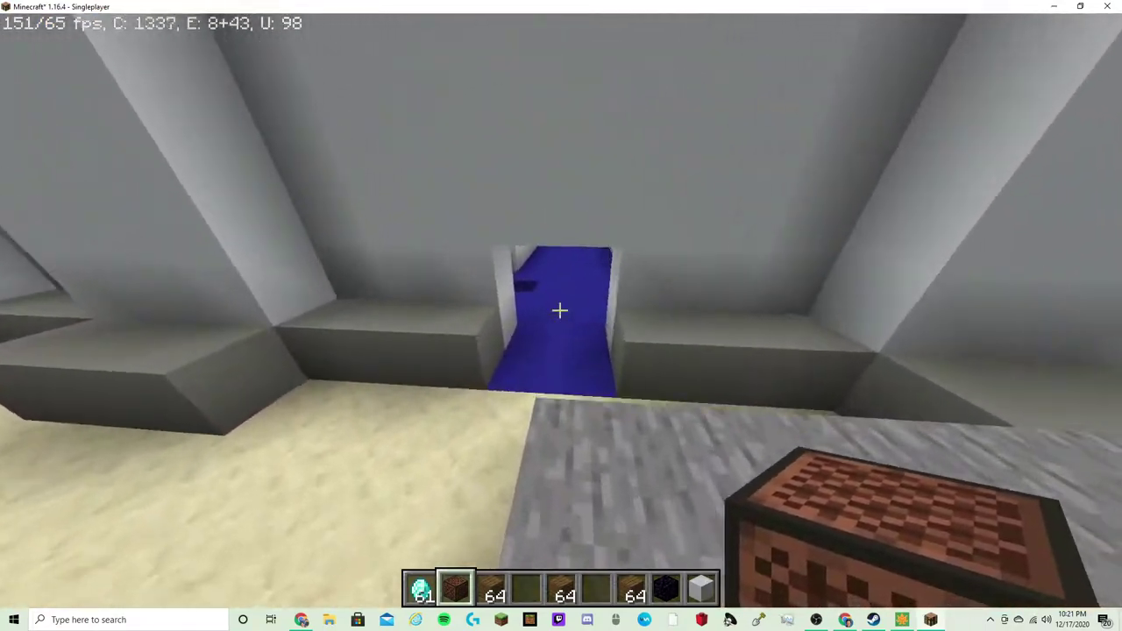
Clear the diamonds and planks from the hotbar, then face down the corridor toward the doorway
key("4")
key("w")
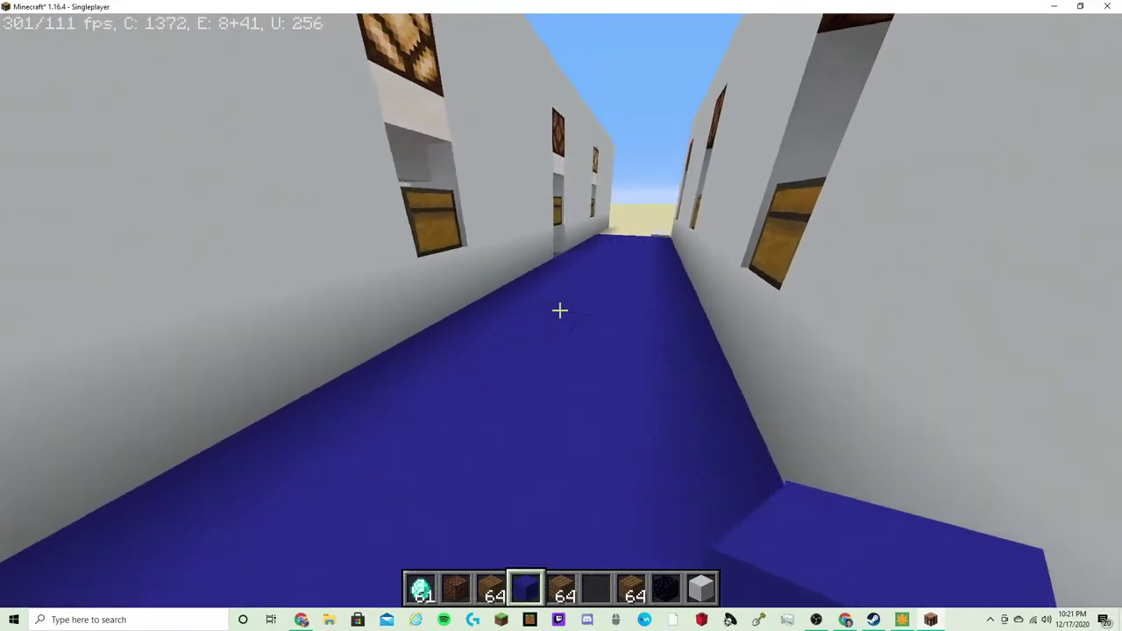
key("e")
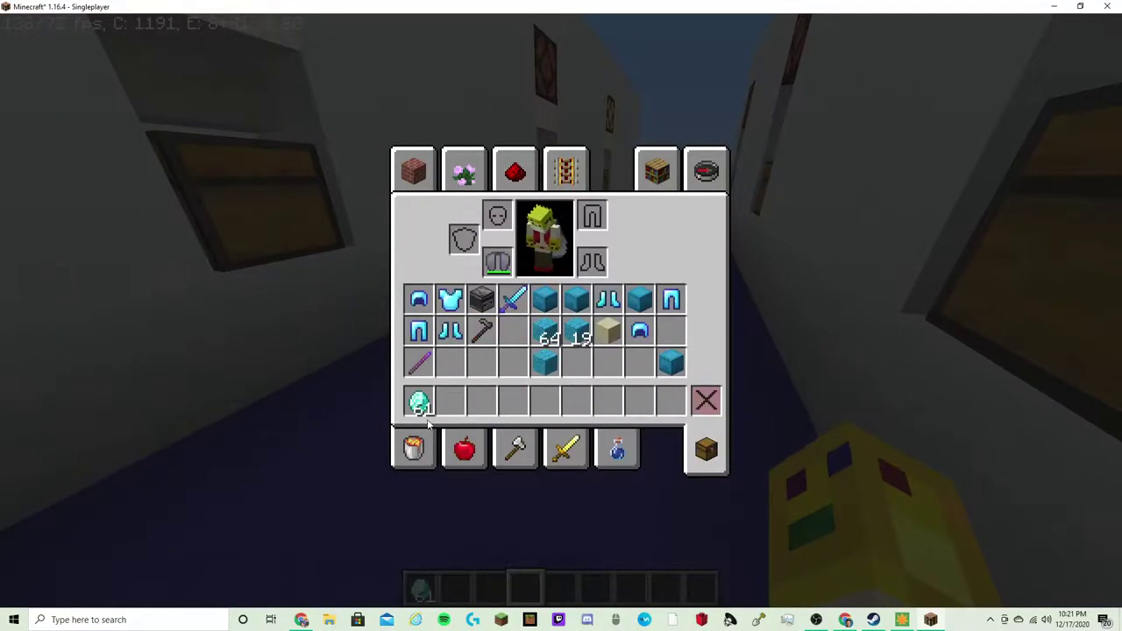
key("Escape")
key("w")
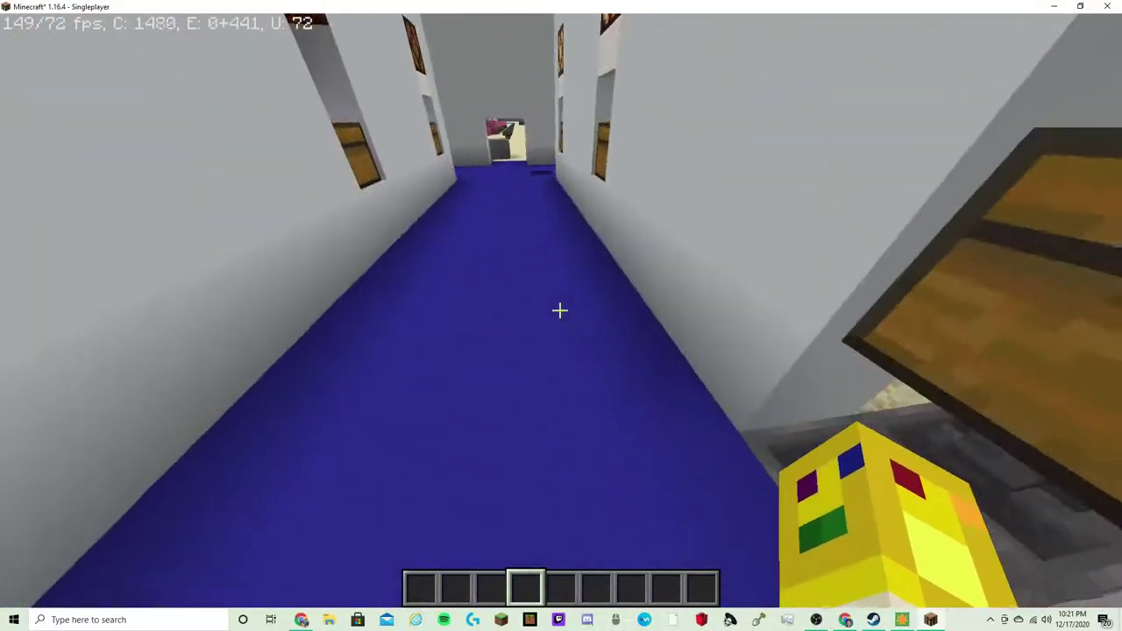
key("w")
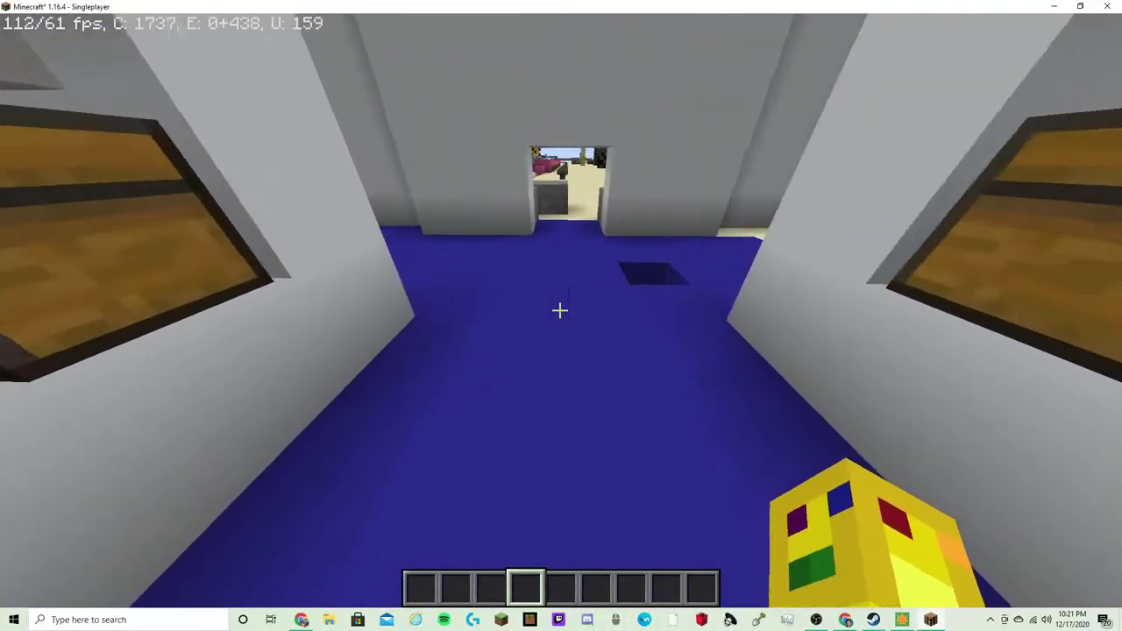
Leave the world for the server list, then fly over the store's white rooftop courts and helipad
key("Escape")
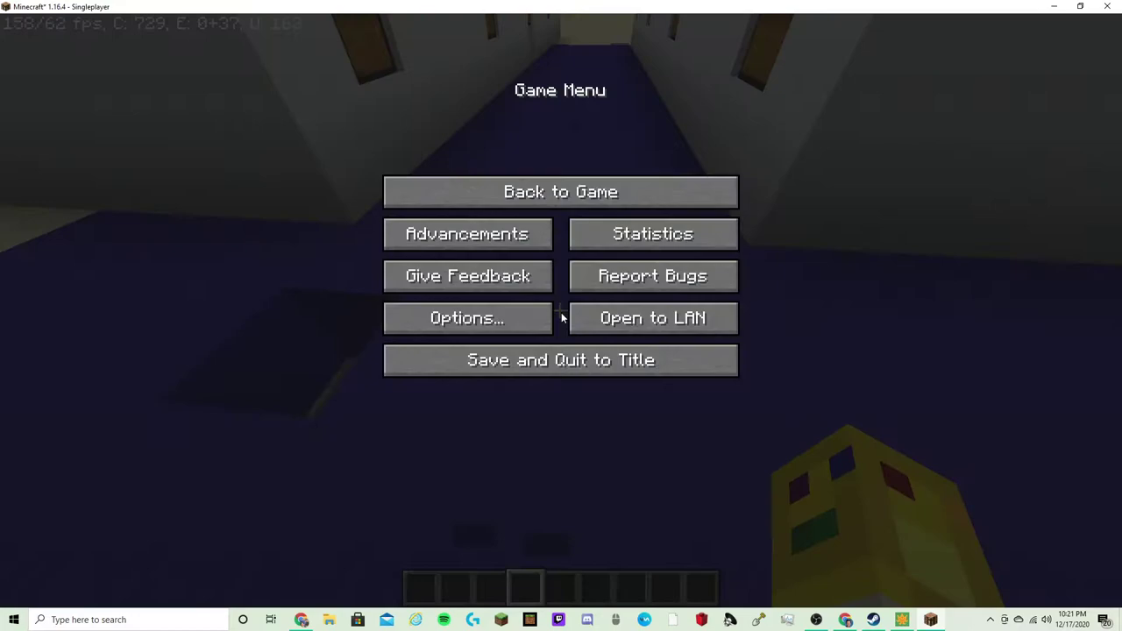
left_click(526, 304)
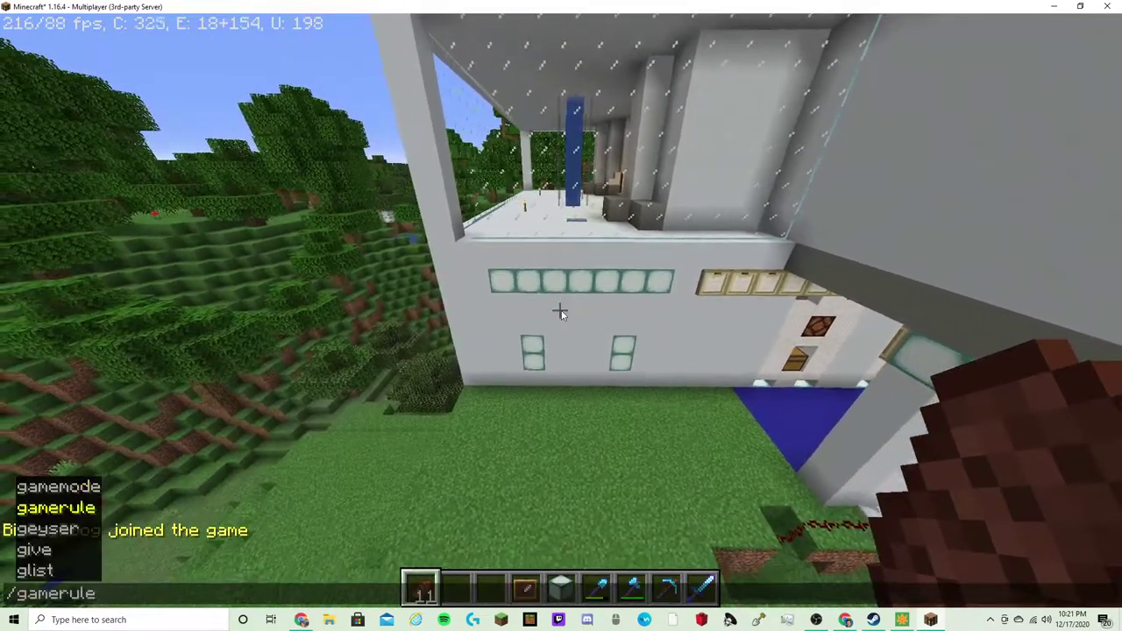
key("space")
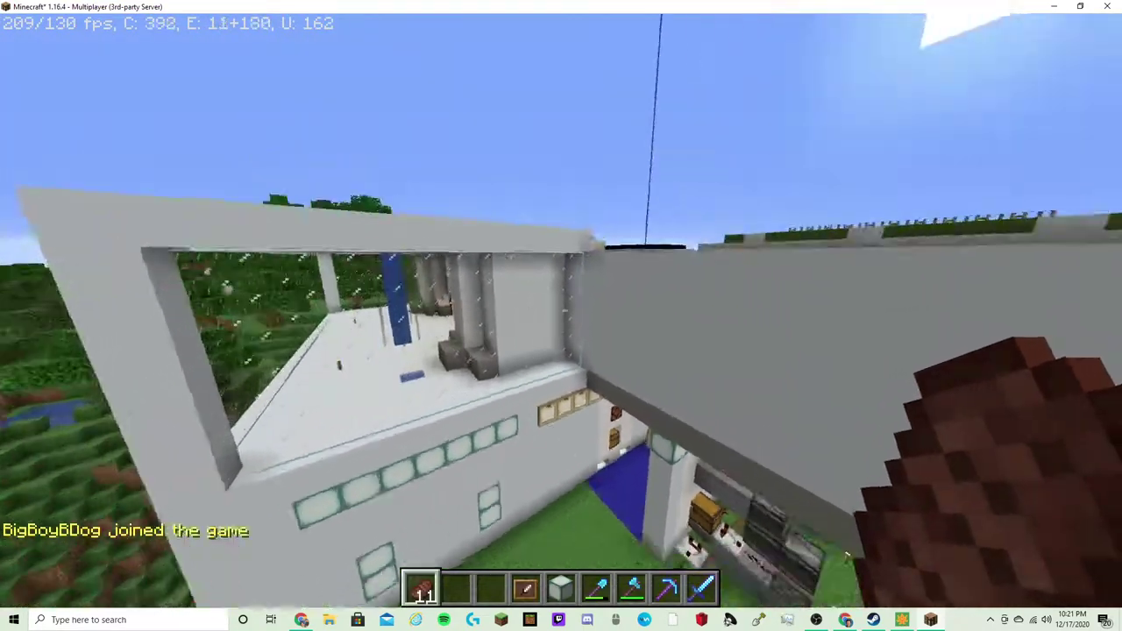
key("w")
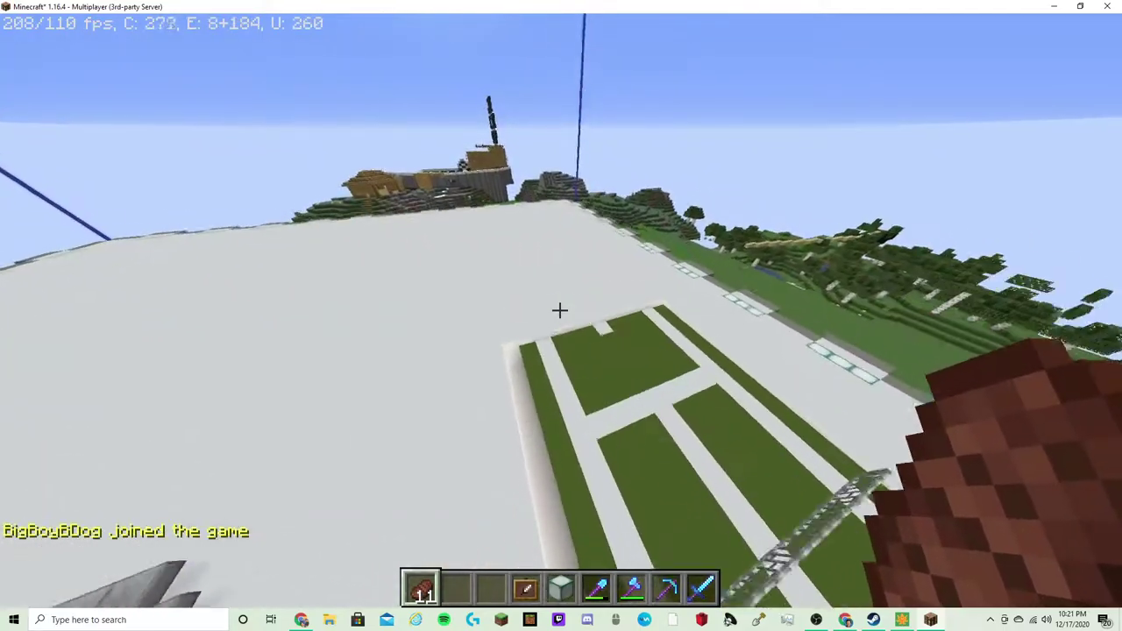
key("w")
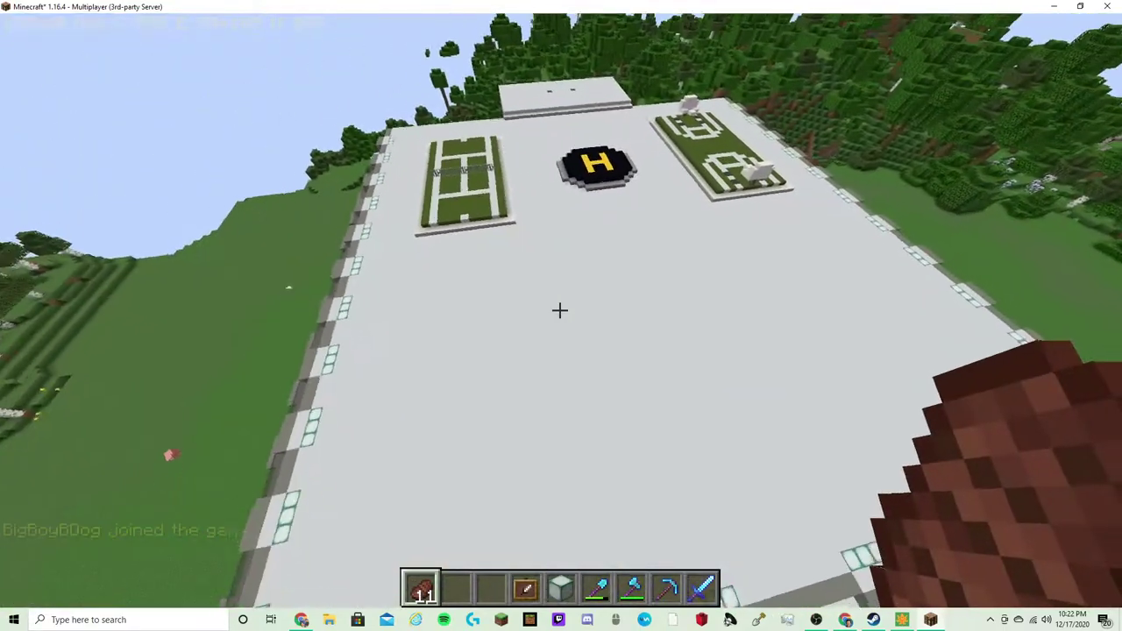
key("s")
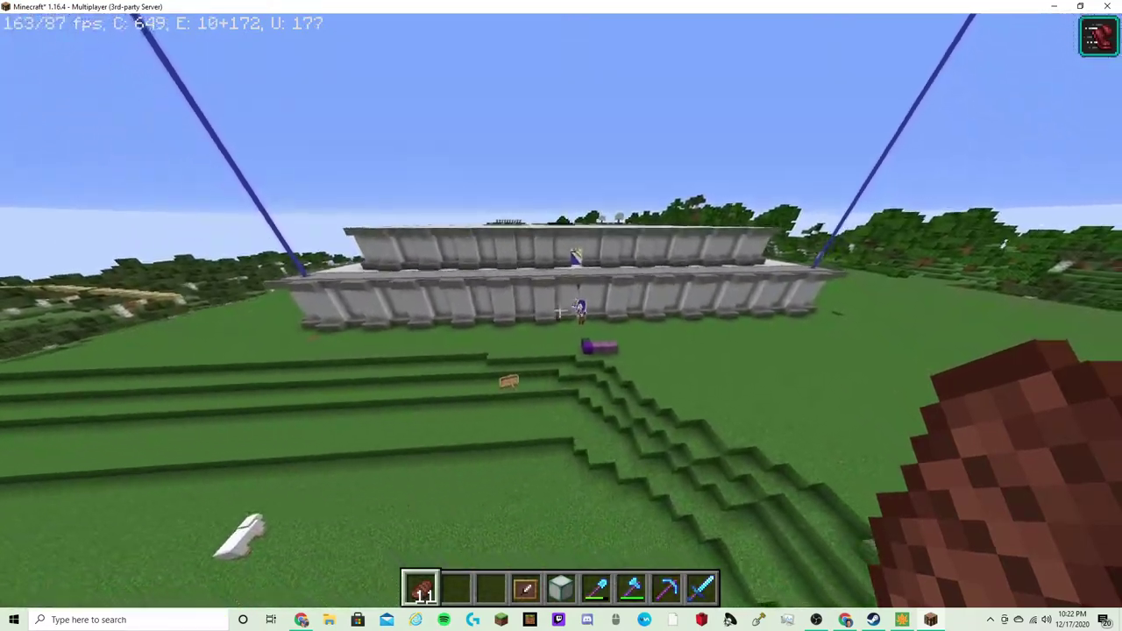
Fly past the llamas into the shop corridor and peek into a large wall chest
key("w")
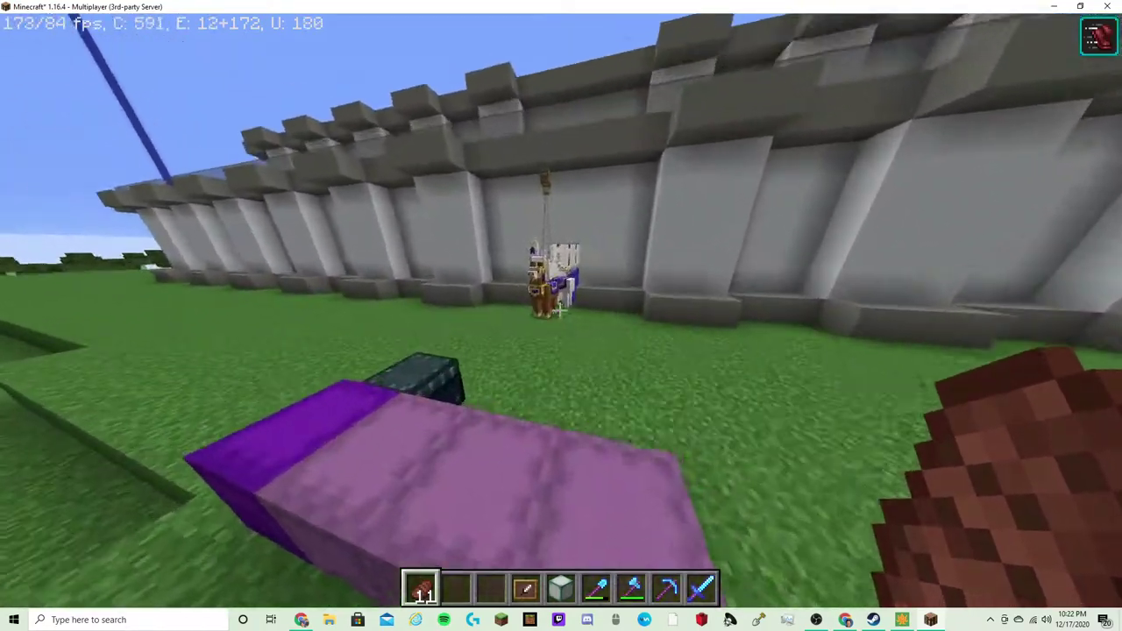
key("s")
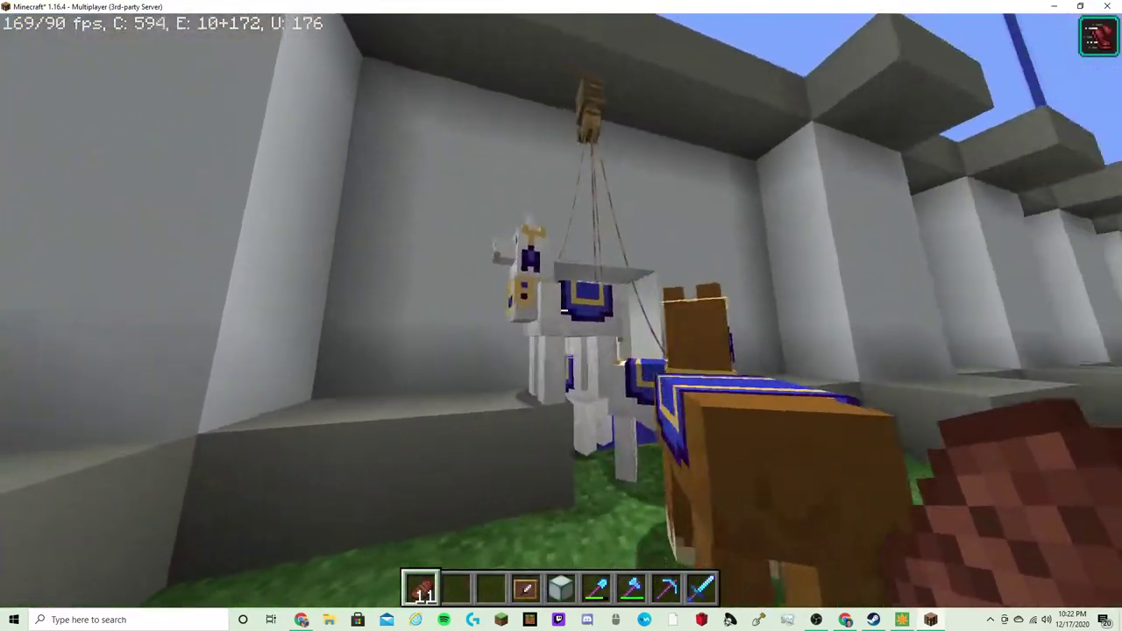
key("w")
key("w")
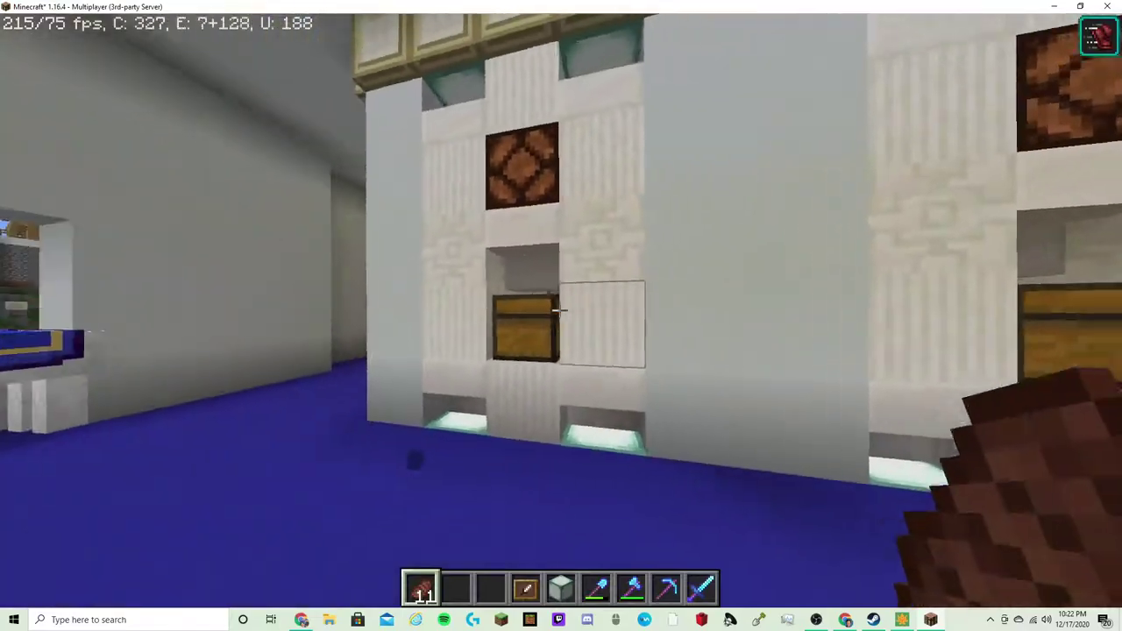
right_click(561, 310)
key("Escape")
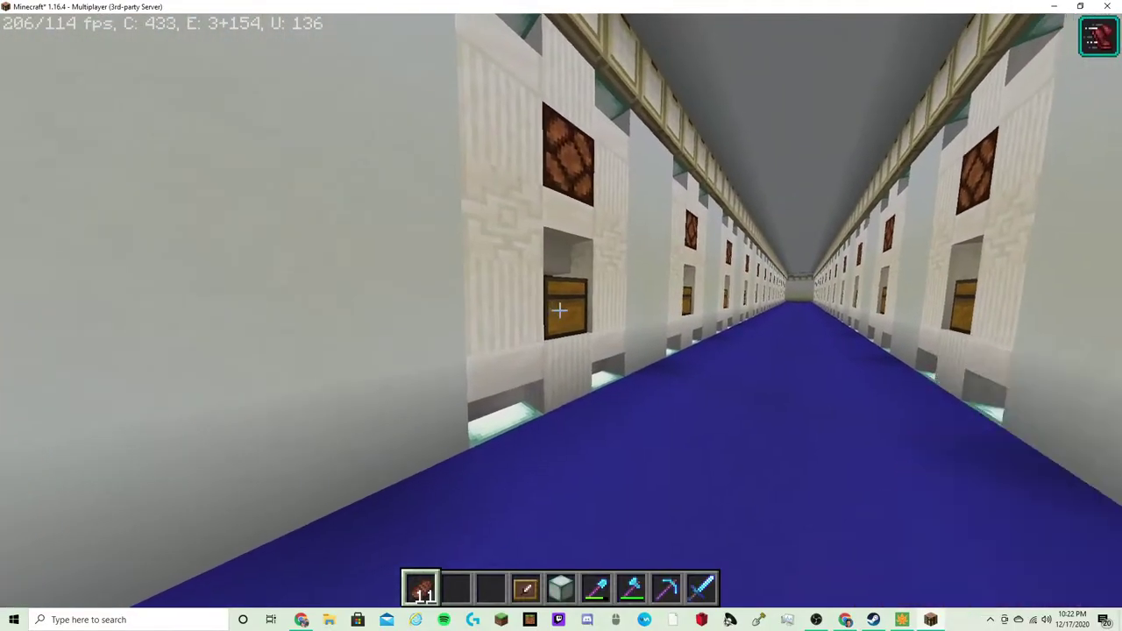
Walk down the chest-lined corridor past the llama alcove and open the end door
key("w")
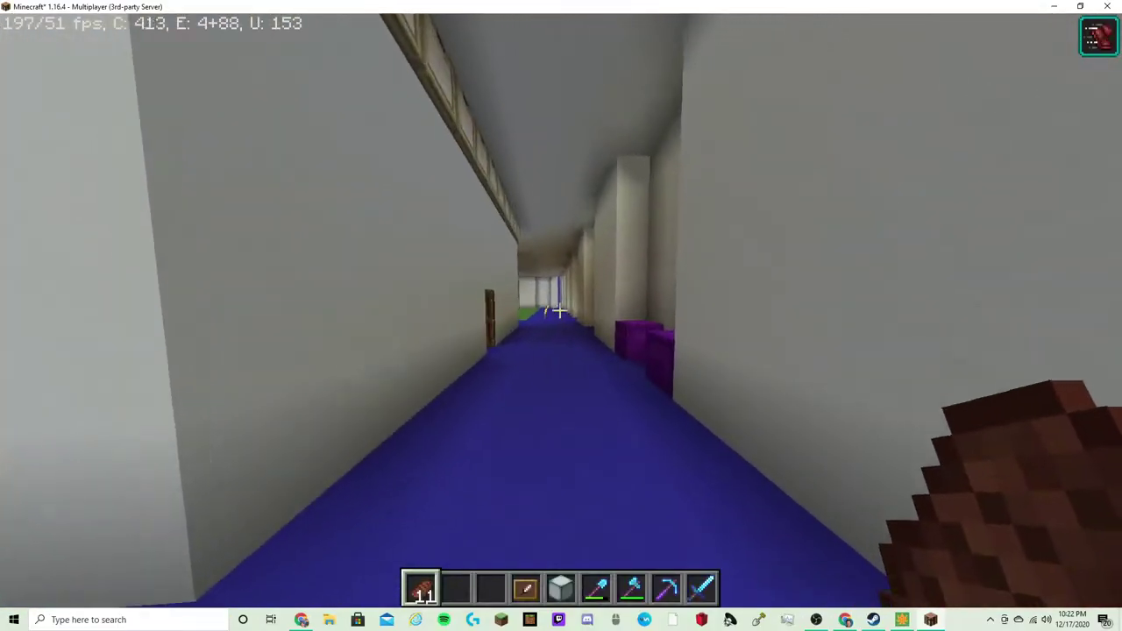
key("w")
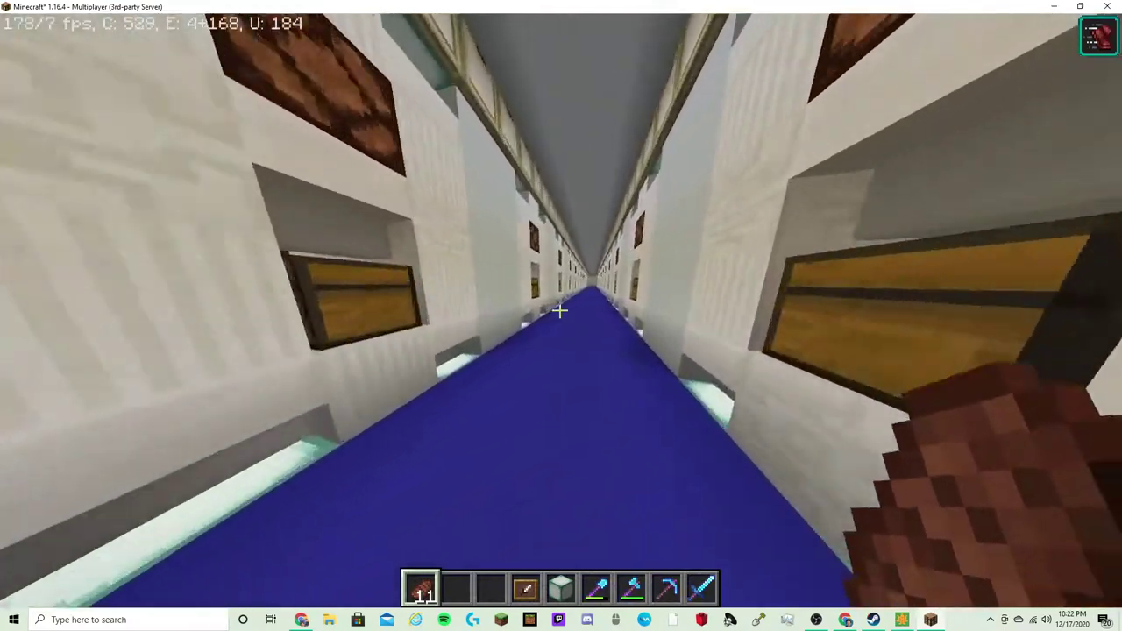
key("w")
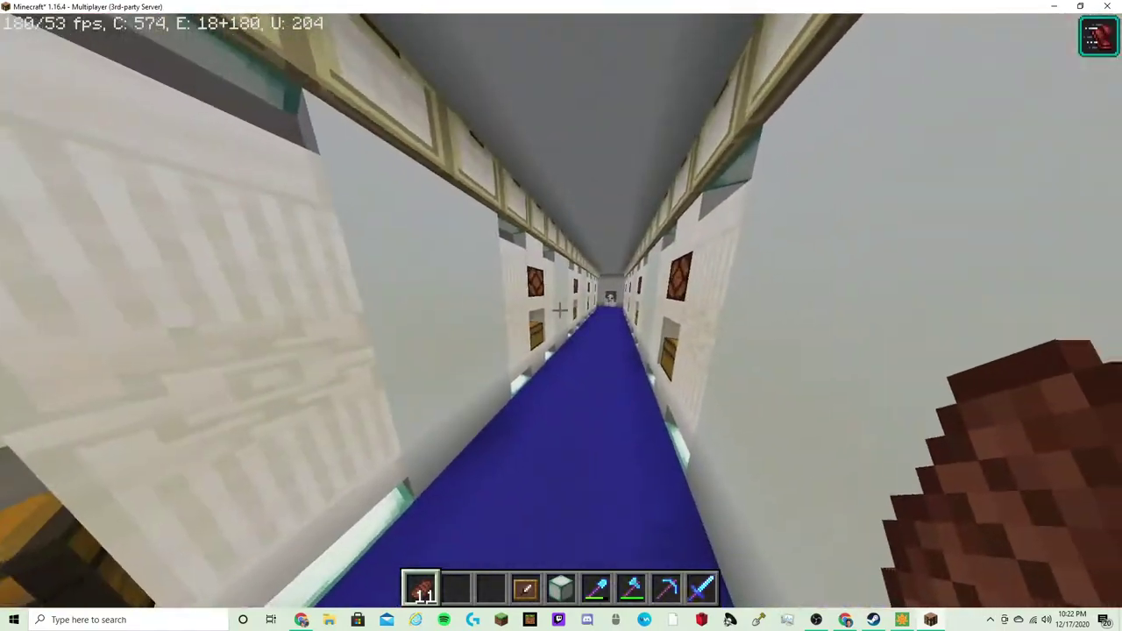
key("w")
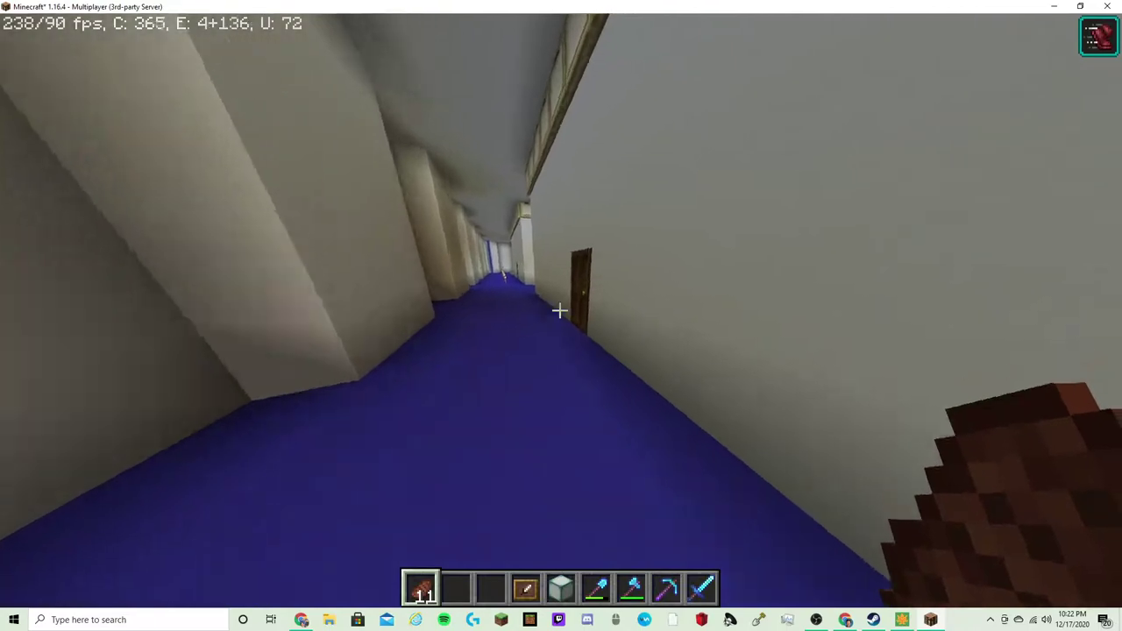
key("w")
right_click(559, 310)
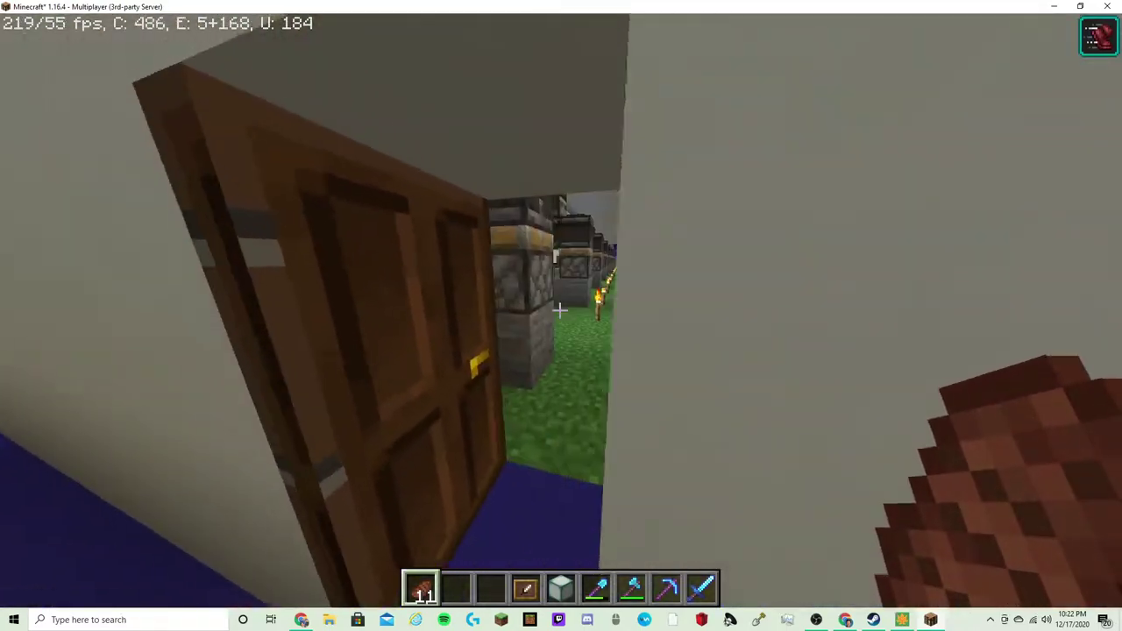
Cross the back storage area's grass aisle and fly over the dispenser structure
key("w")
key("w")
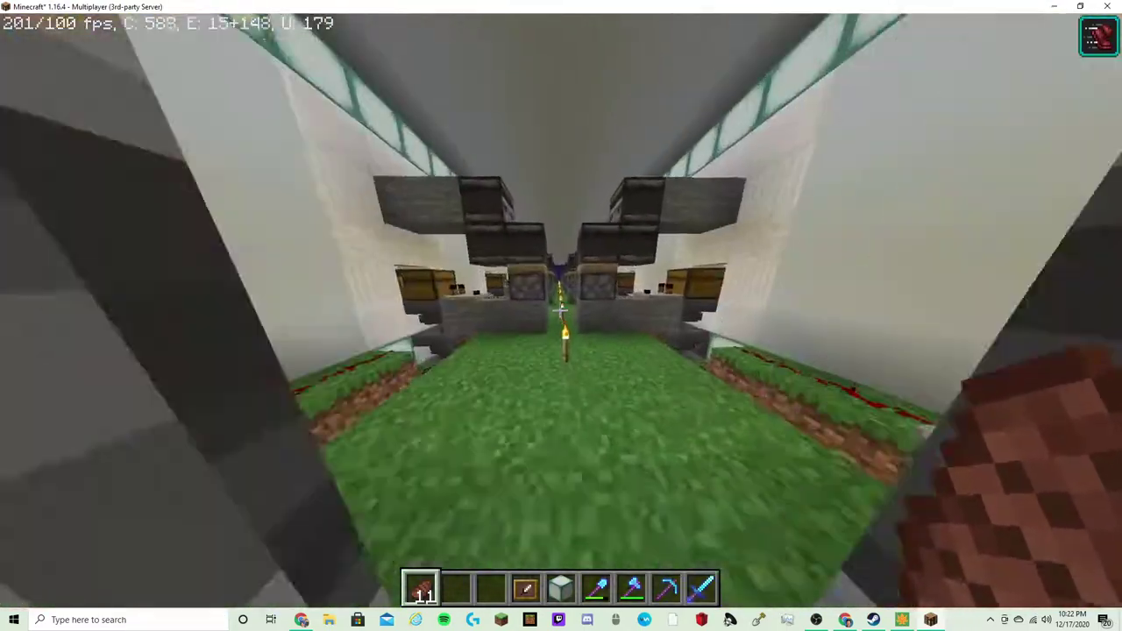
key("w")
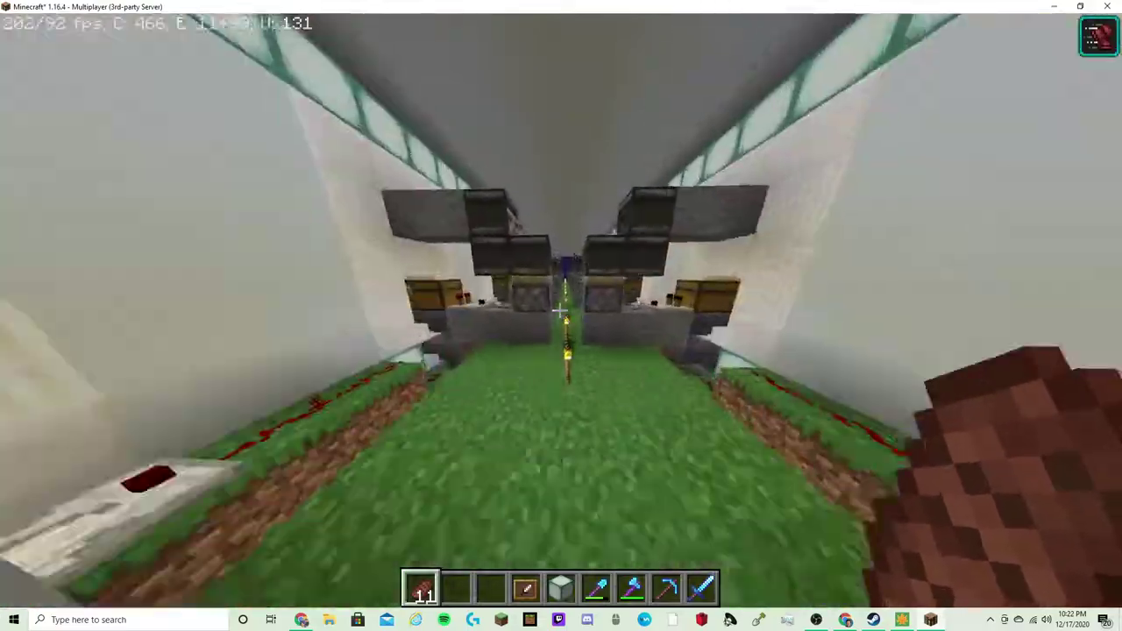
key("w")
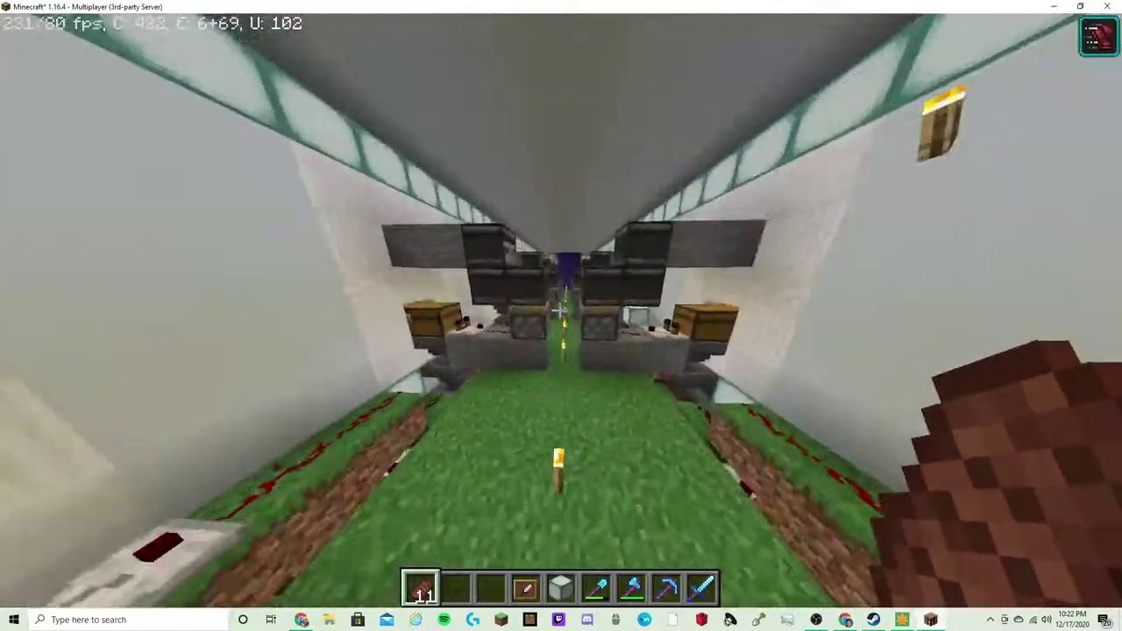
key("s")
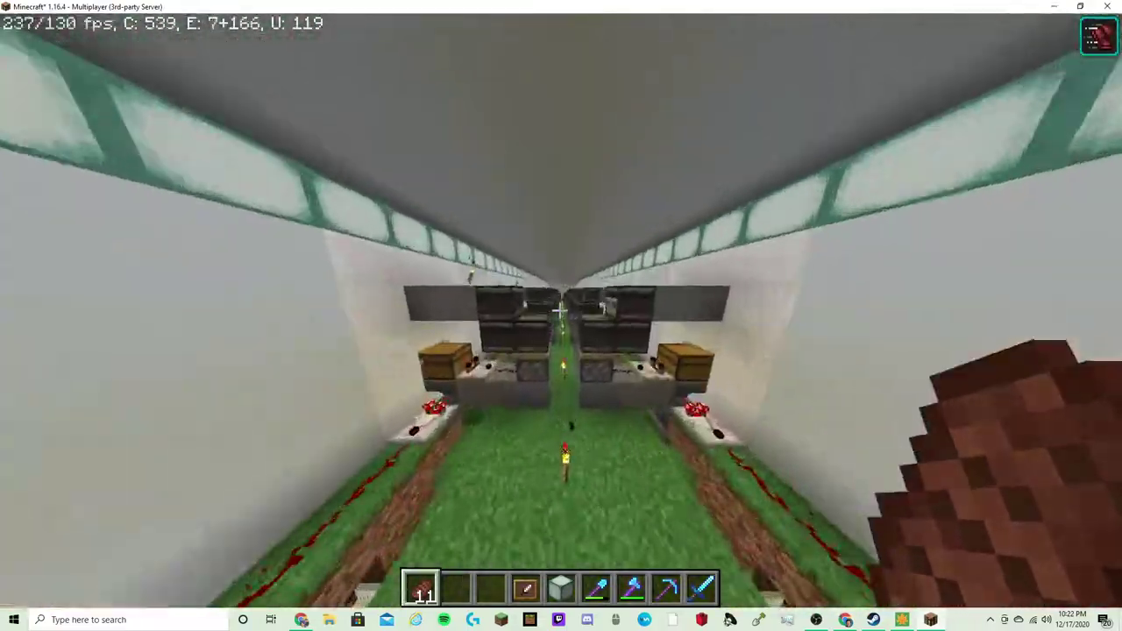
key("w")
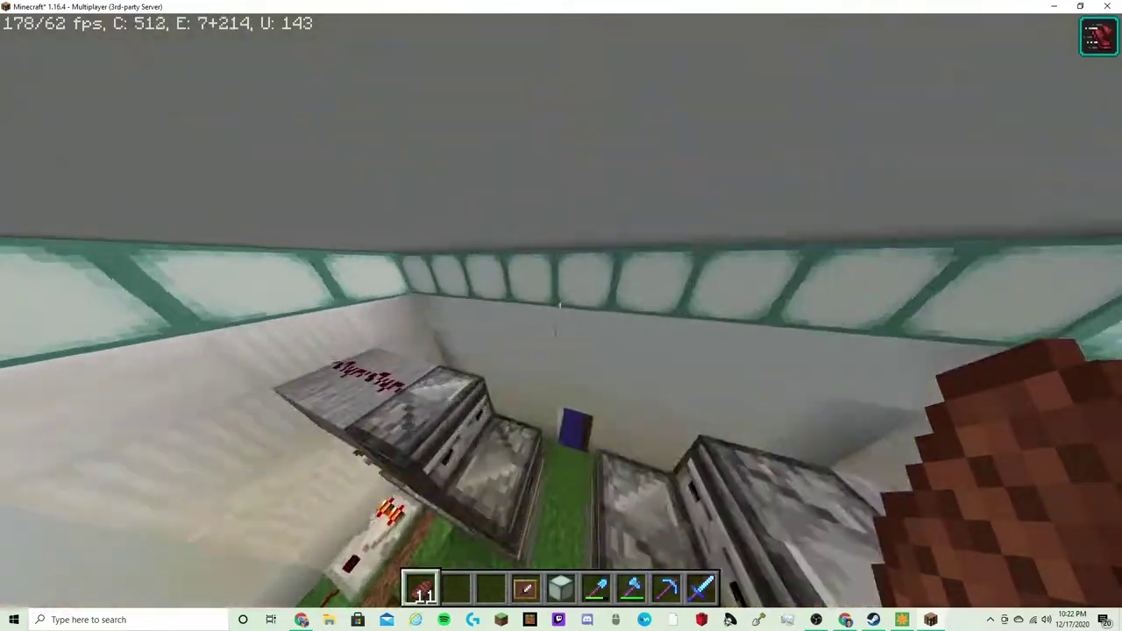
Enter the blue room's corridor of shop stalls and bring up the inventory
key("w")
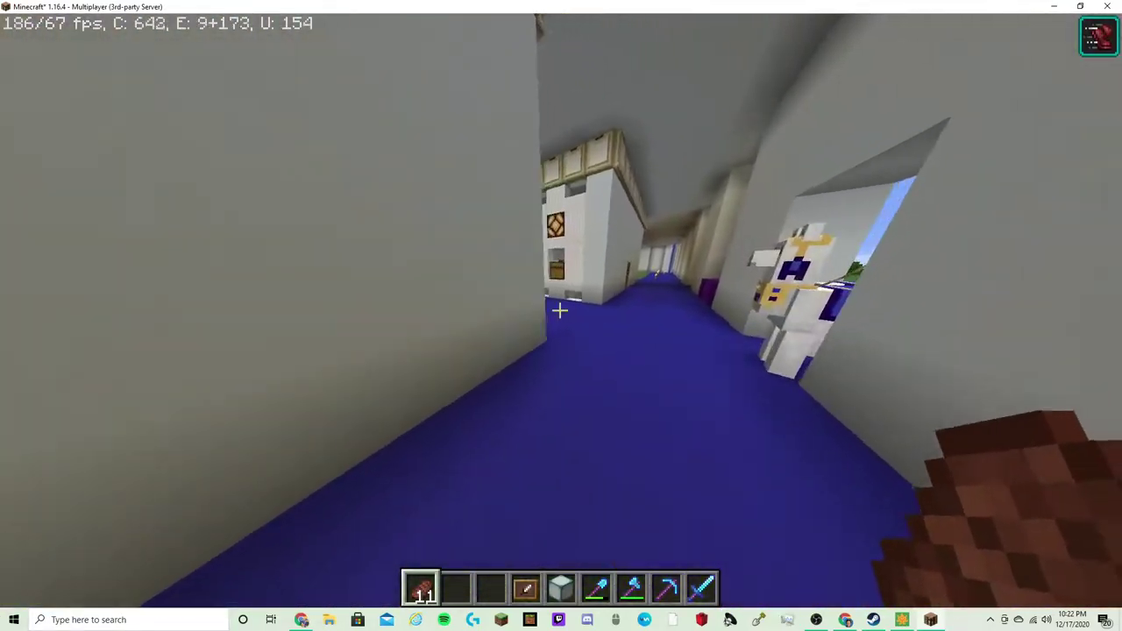
key("w")
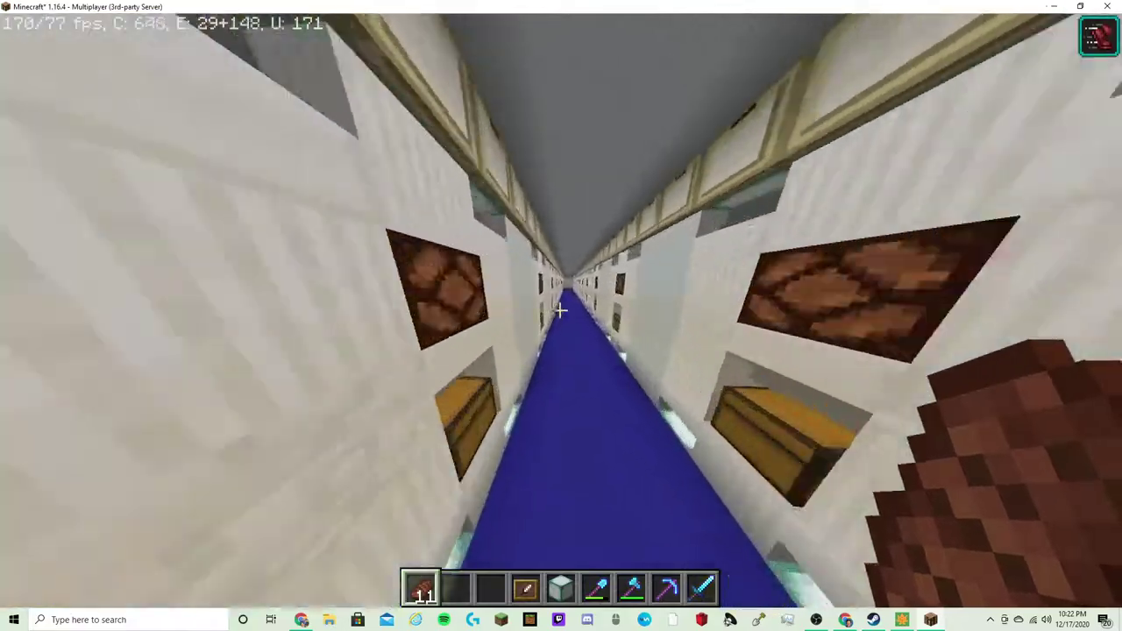
key("e")
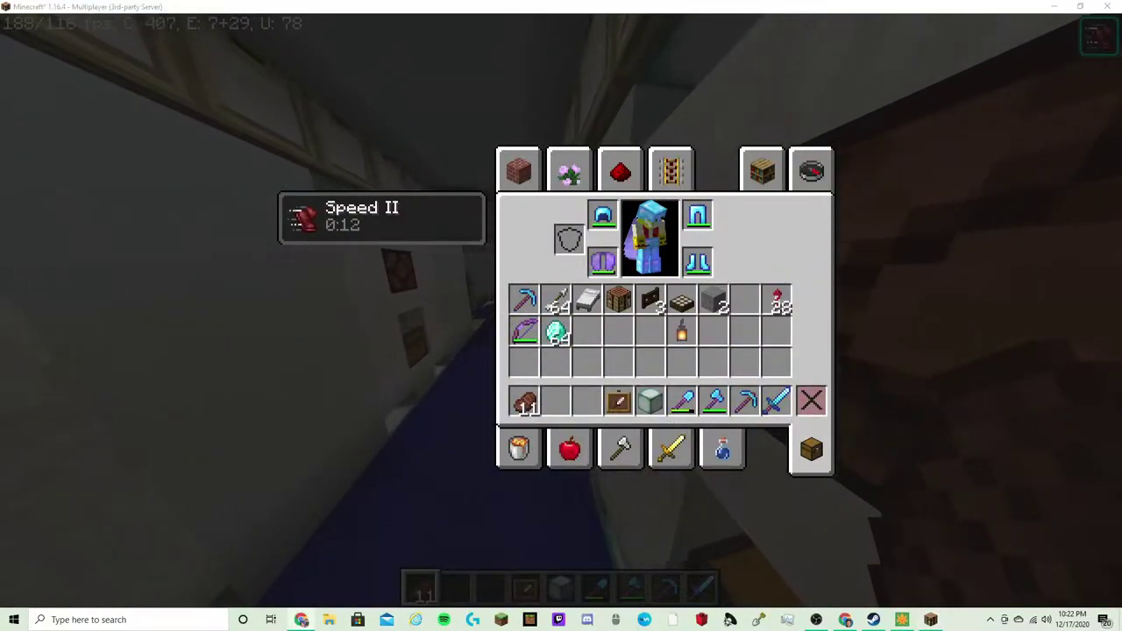
Leave the inventory, pass the plant room and water column, and check a white-building hallway chest
key("Escape")
key("w")
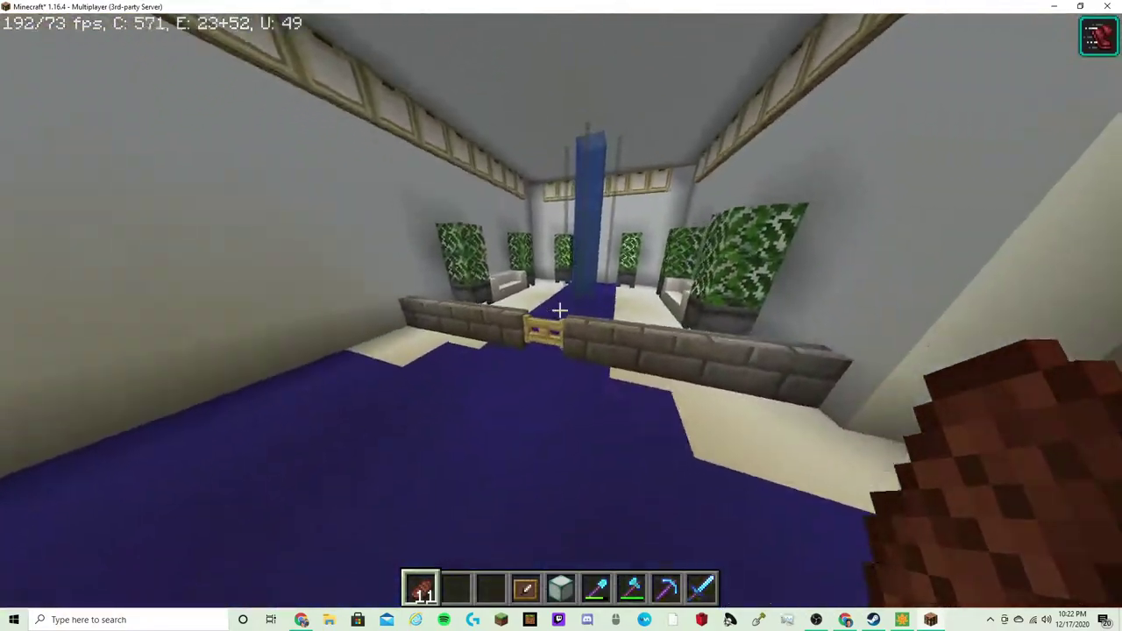
key("w")
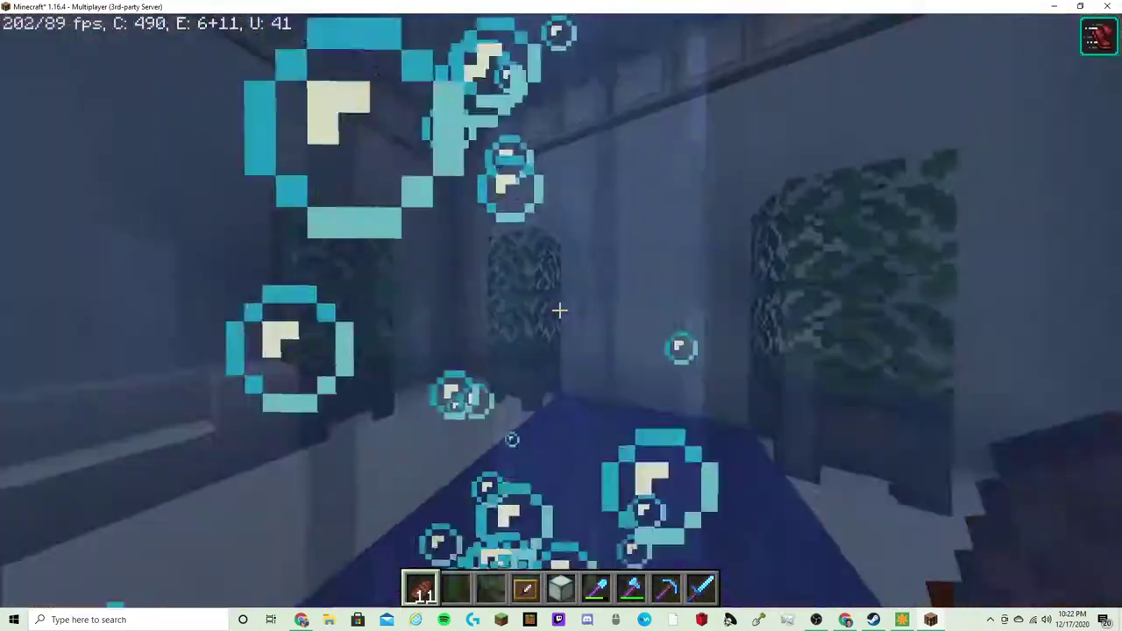
key("w")
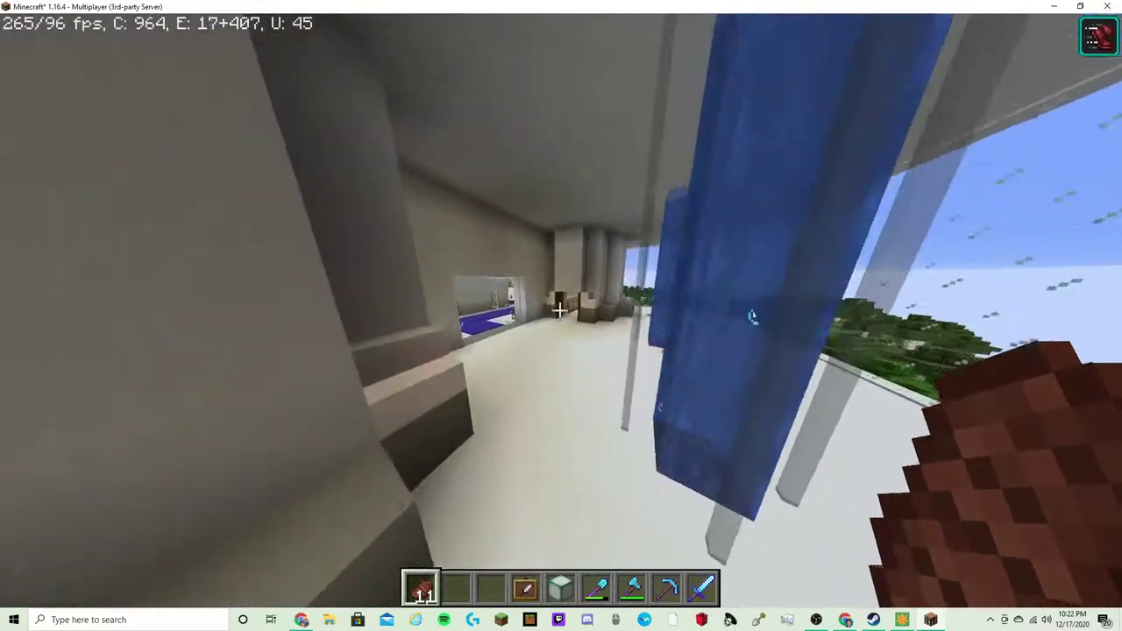
key("w")
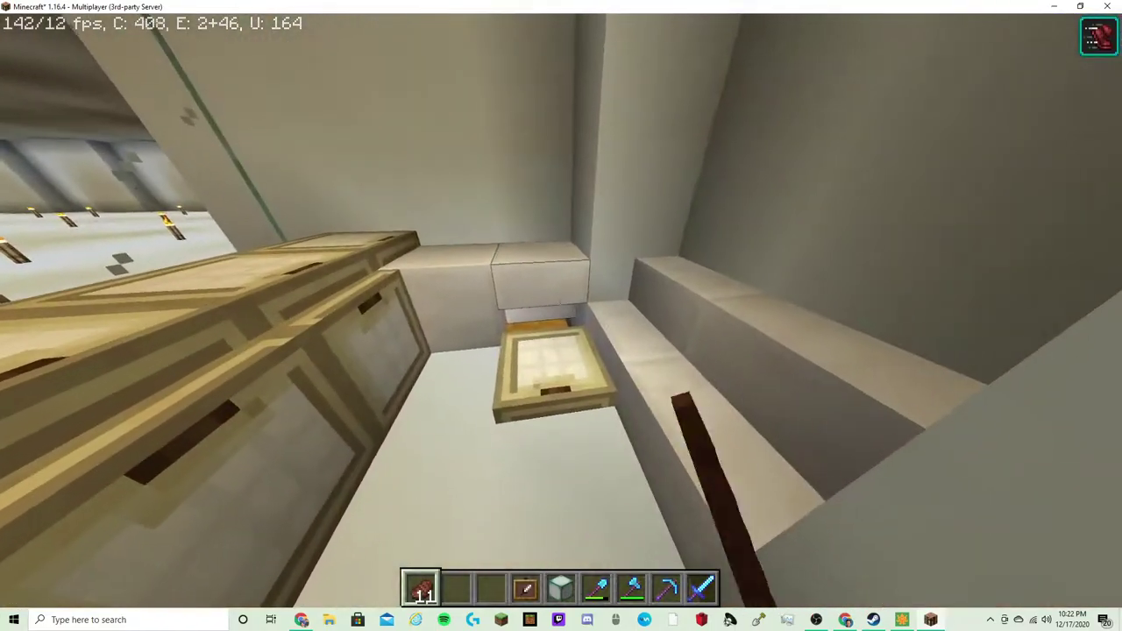
right_click(561, 310)
key("Escape")
Cross the white building, drop through the floor's water hole, and walk the blue corridor
key("w")
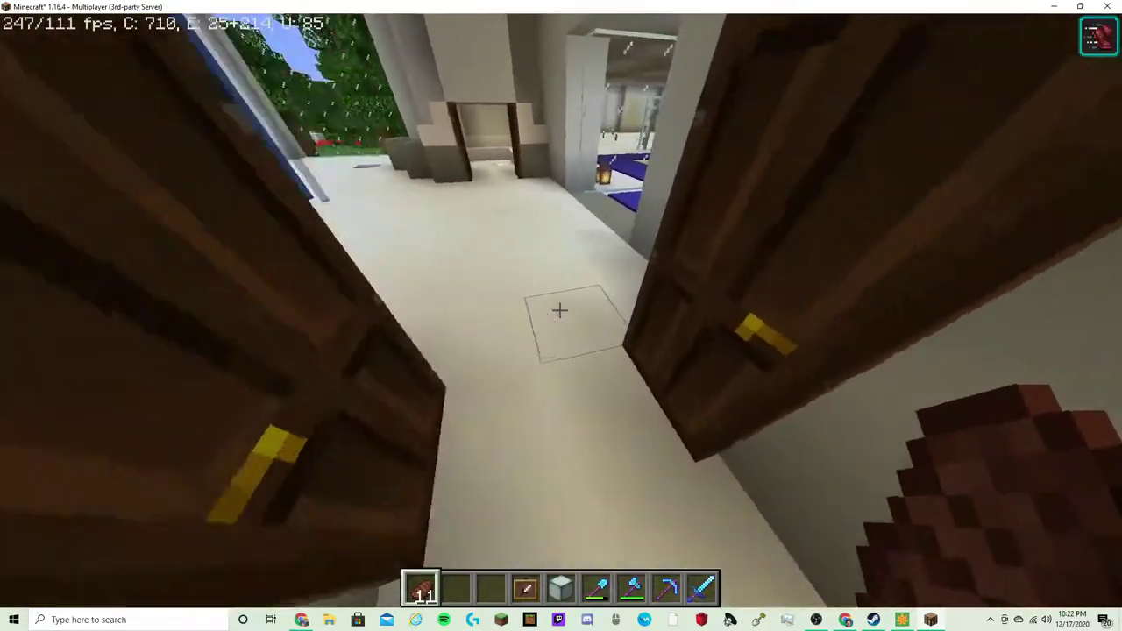
key("w")
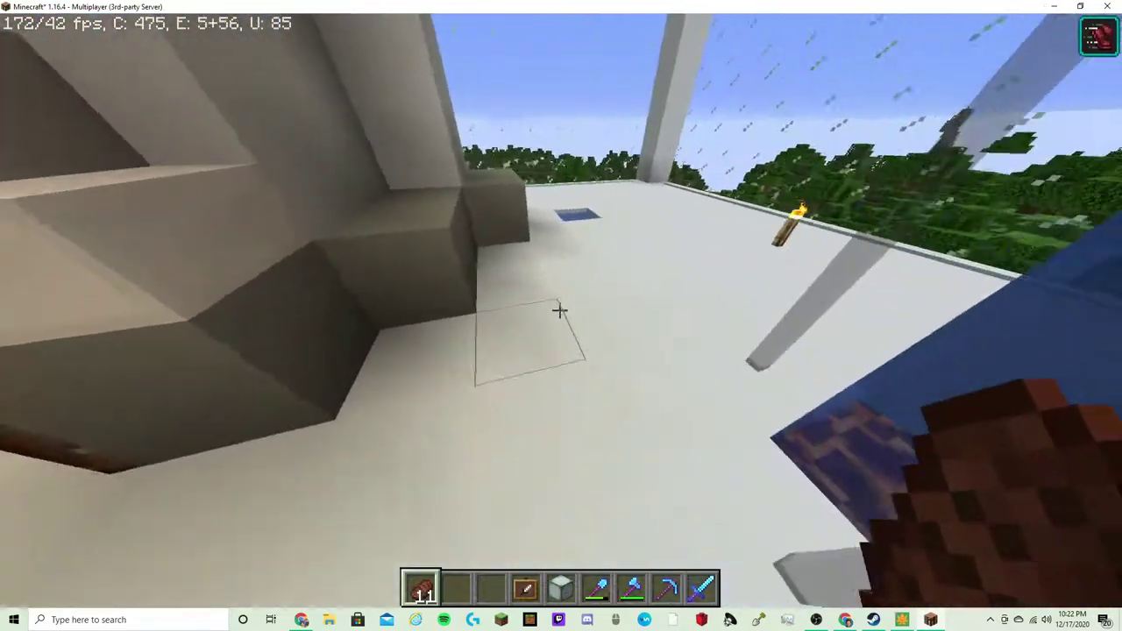
key("w")
key("w")
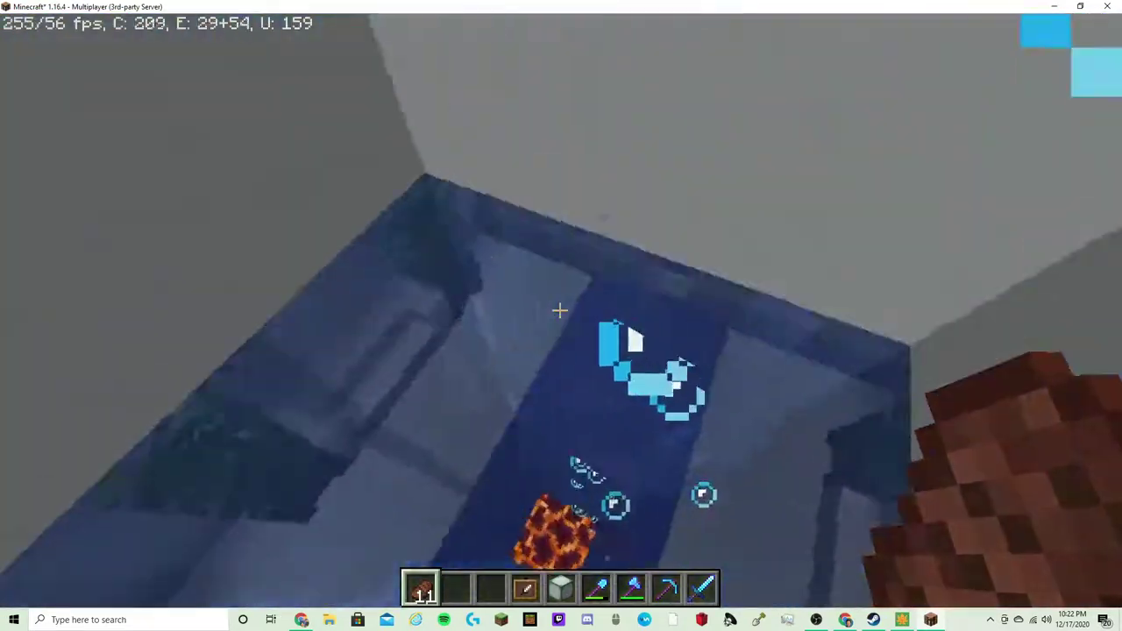
key("w")
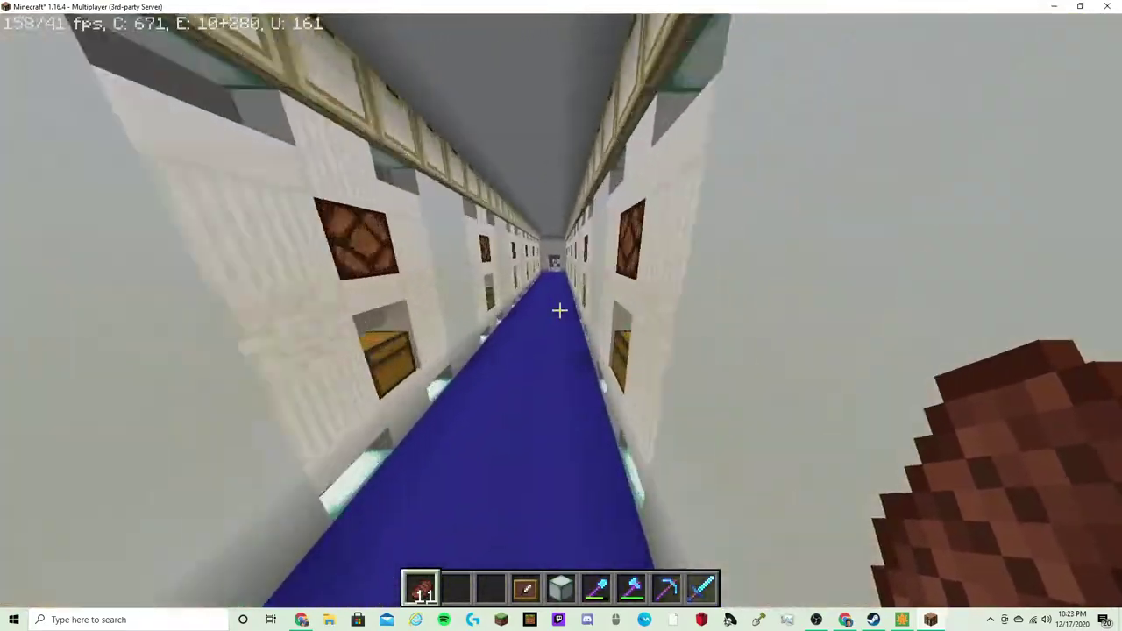
key("w")
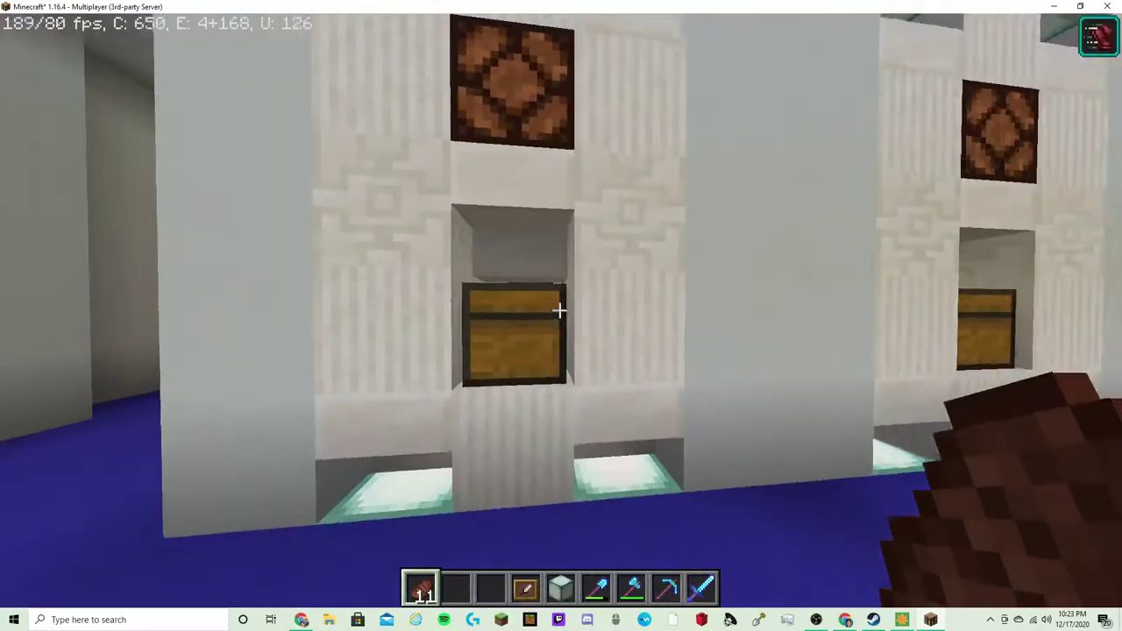
Check the stall chest holding four diamonds, then head back down the blue corridor
right_click(561, 315)
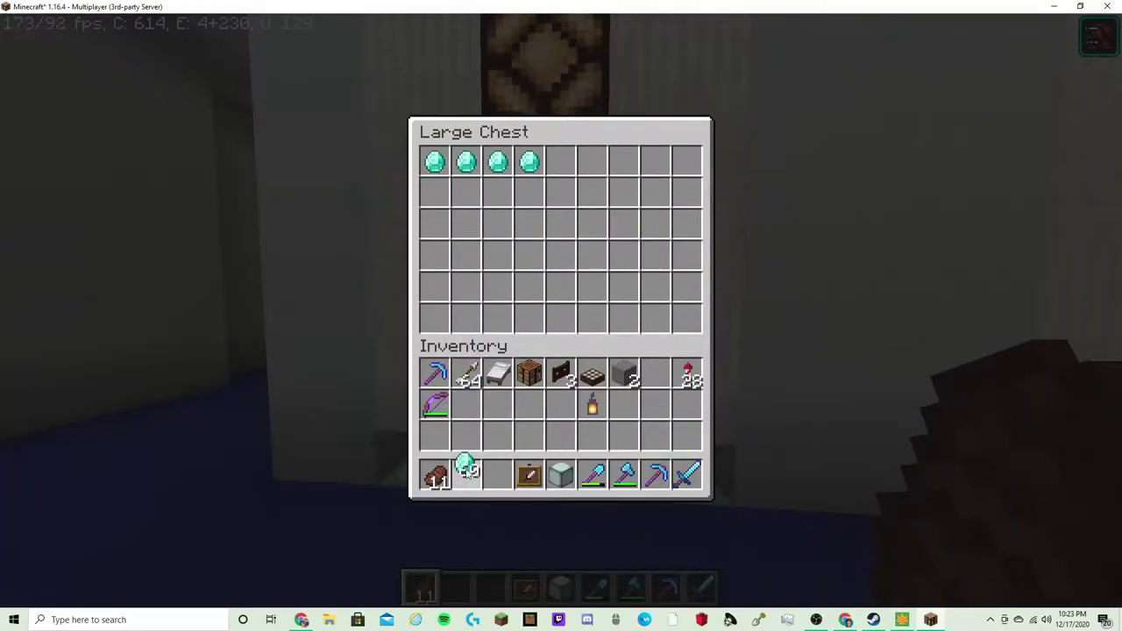
key("Escape")
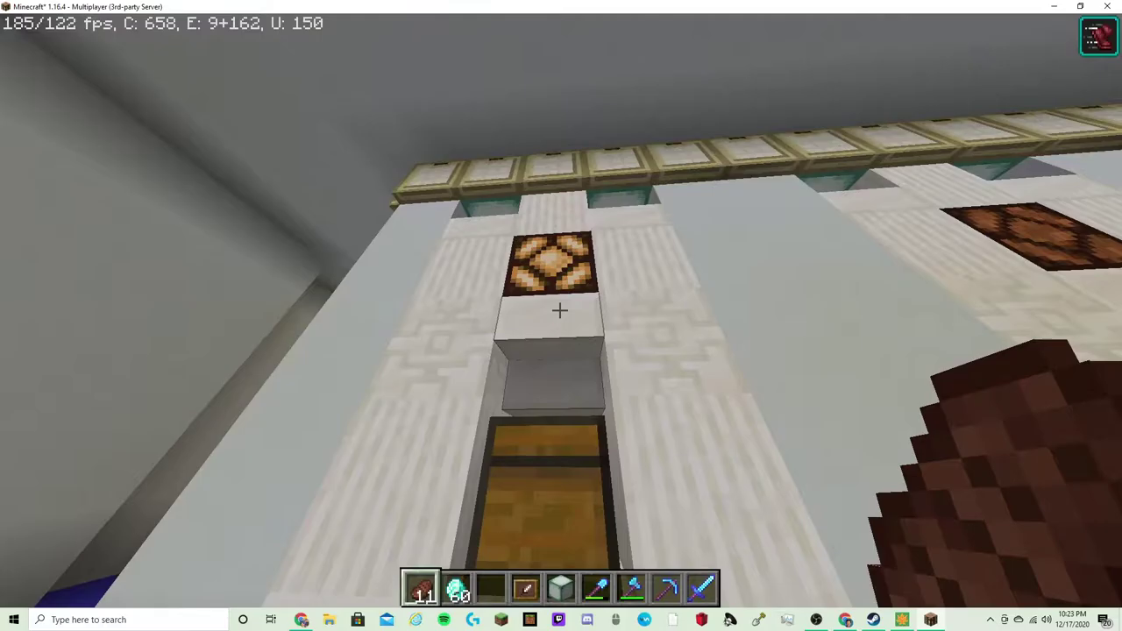
key("w")
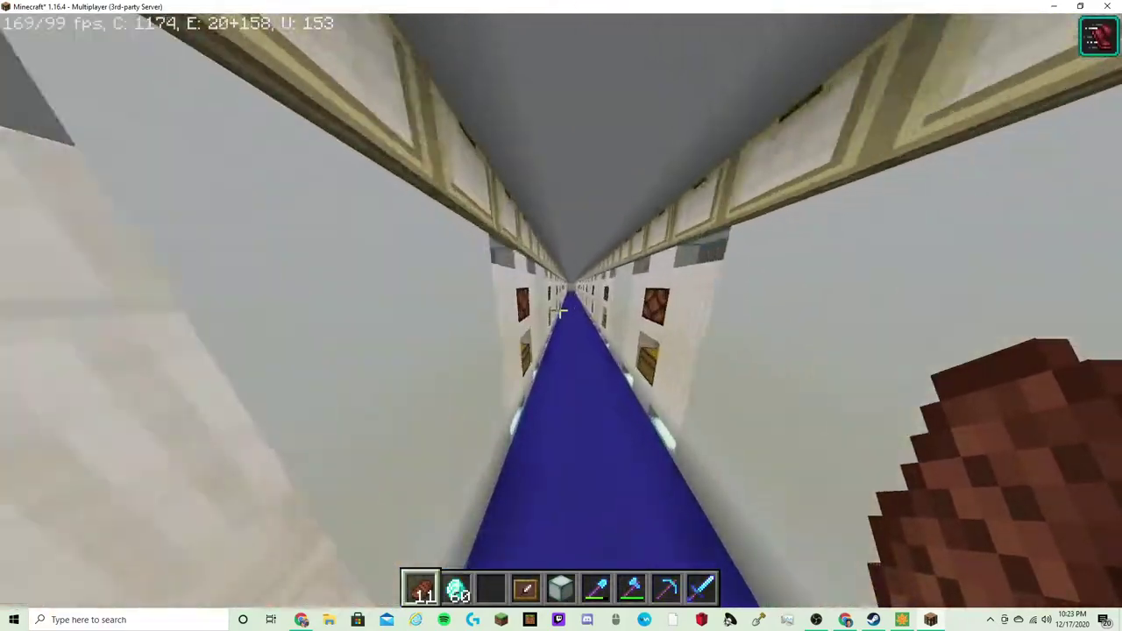
key("w")
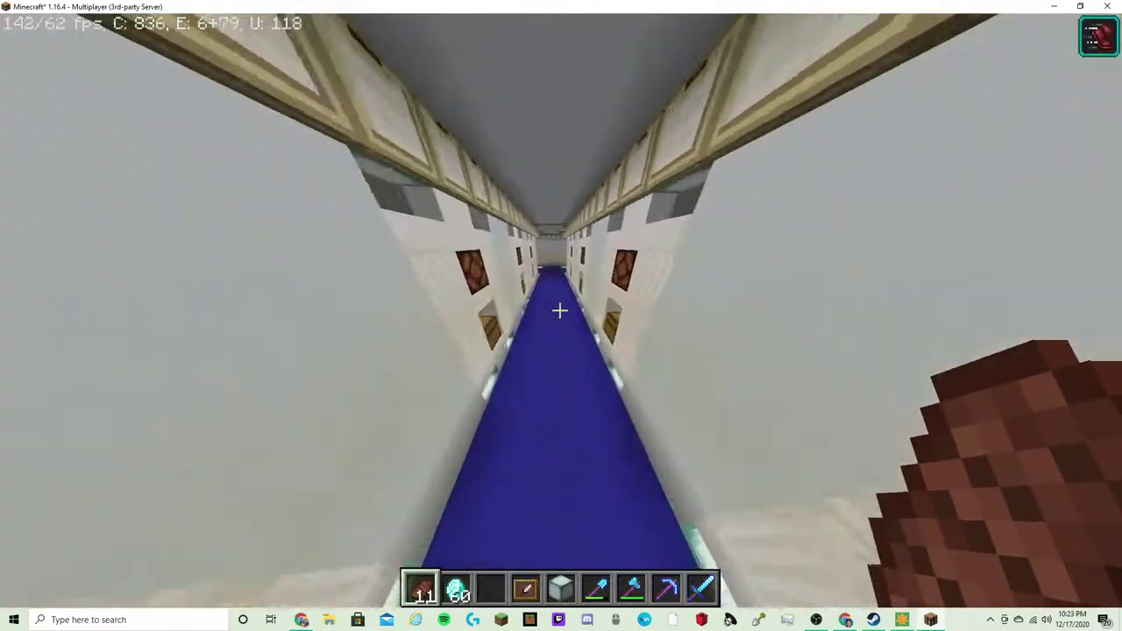
Ride the plant room's water column up to the doors, holding the yellow shulker in slot 3
key("w")
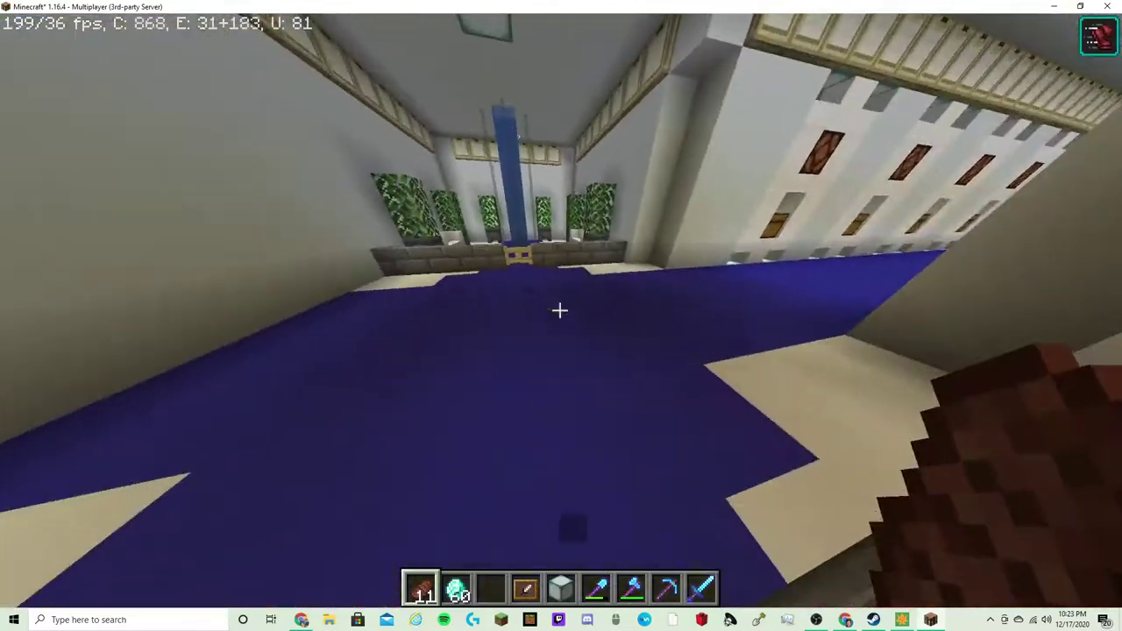
key("w")
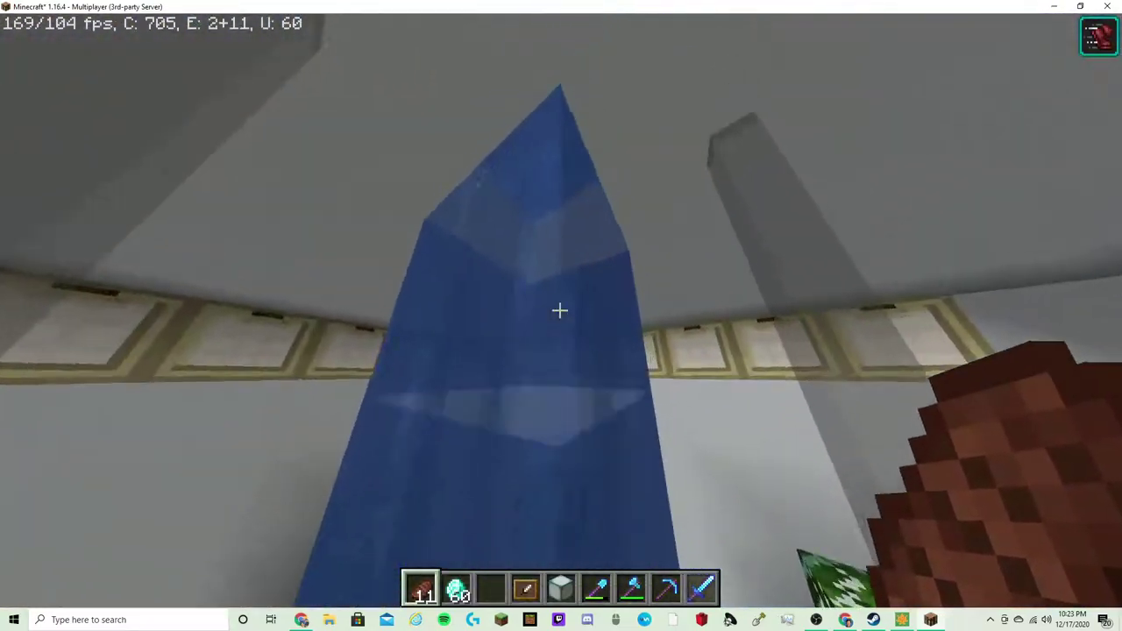
key("w")
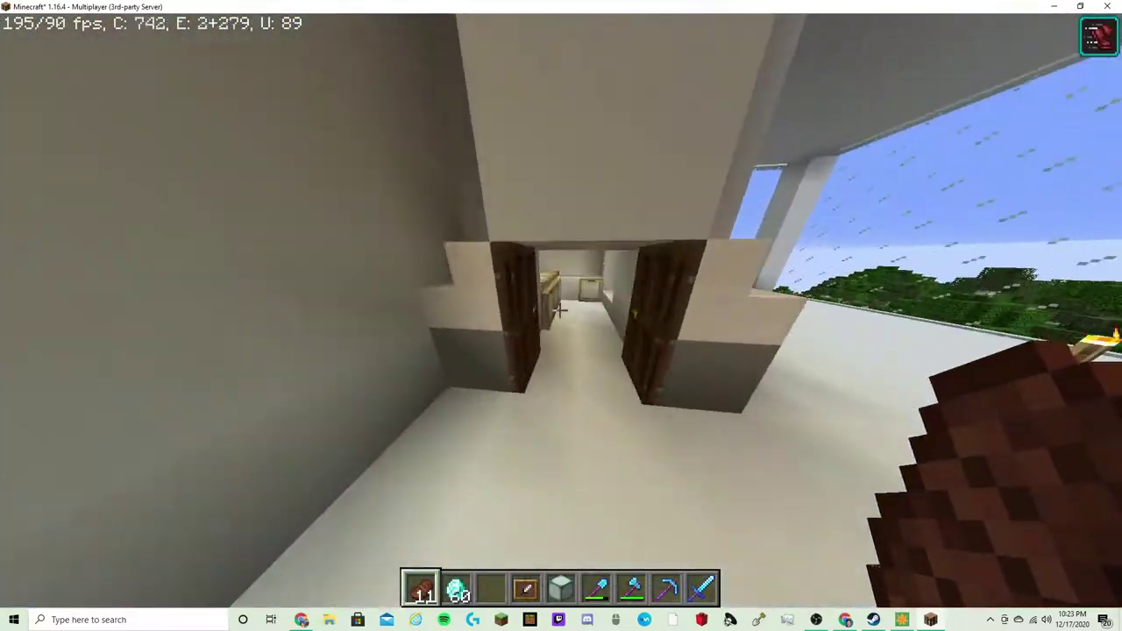
key("w")
key("3")
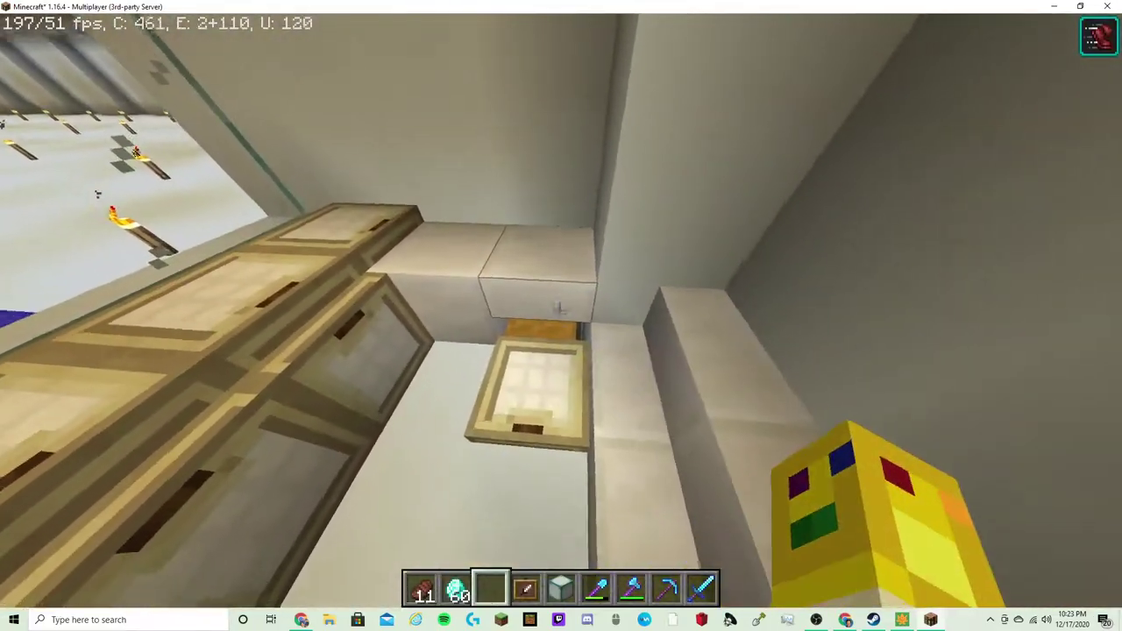
Take the diamonds from the white room's large chest and close it
right_click(561, 316)
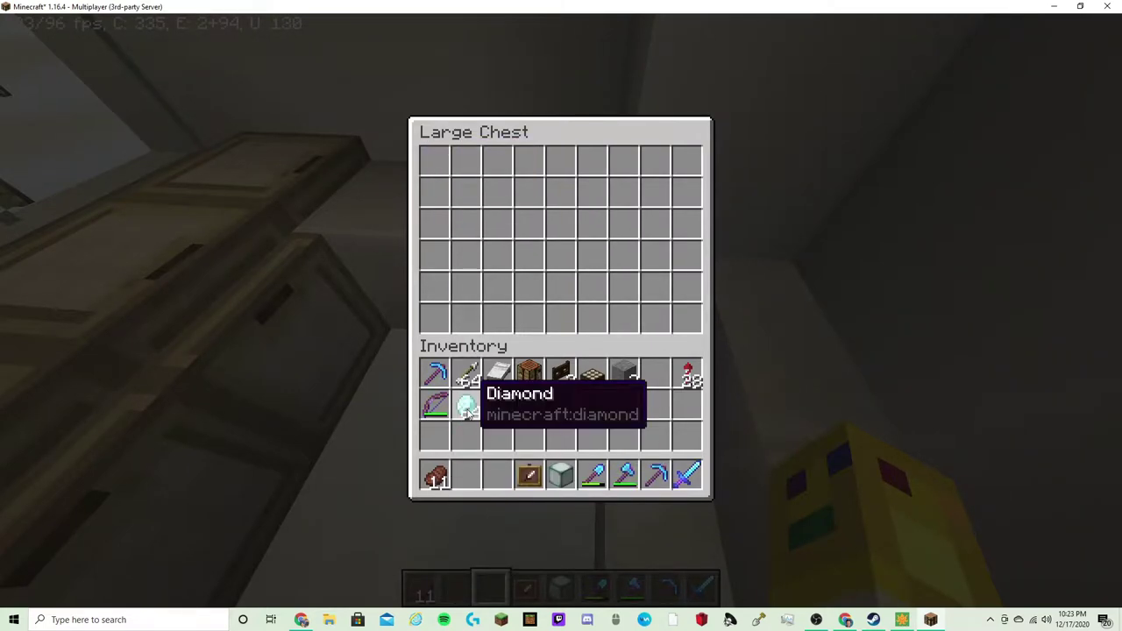
key("Escape")
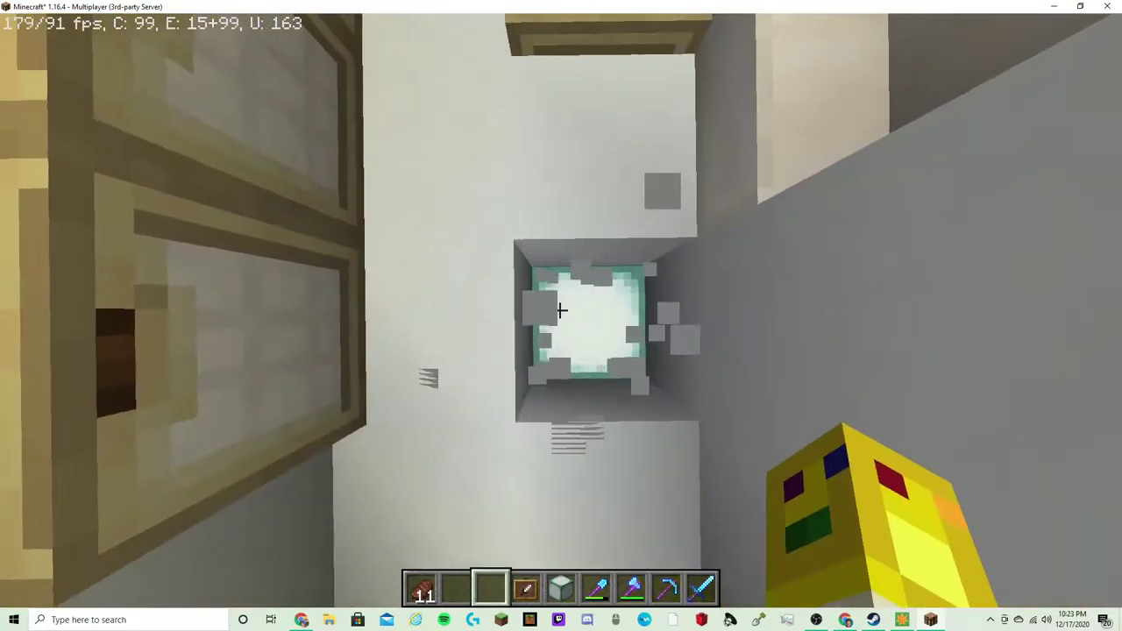
scroll(561, 310, "down", 1)
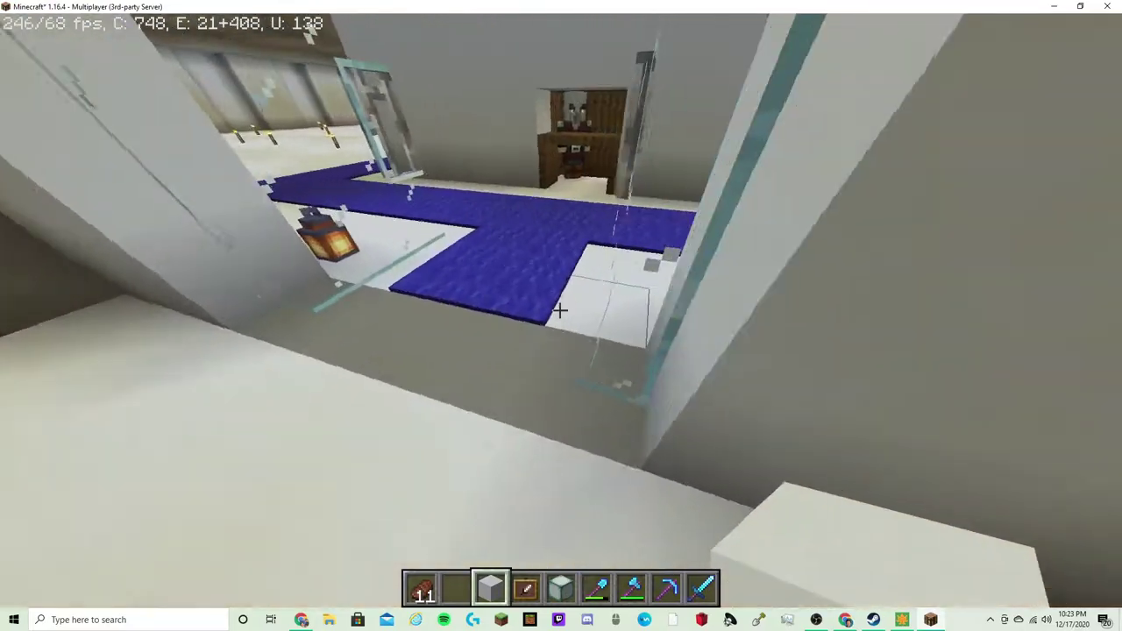
Break the concrete block beside the blue-carpeted room while holding white concrete
left_click(561, 309)
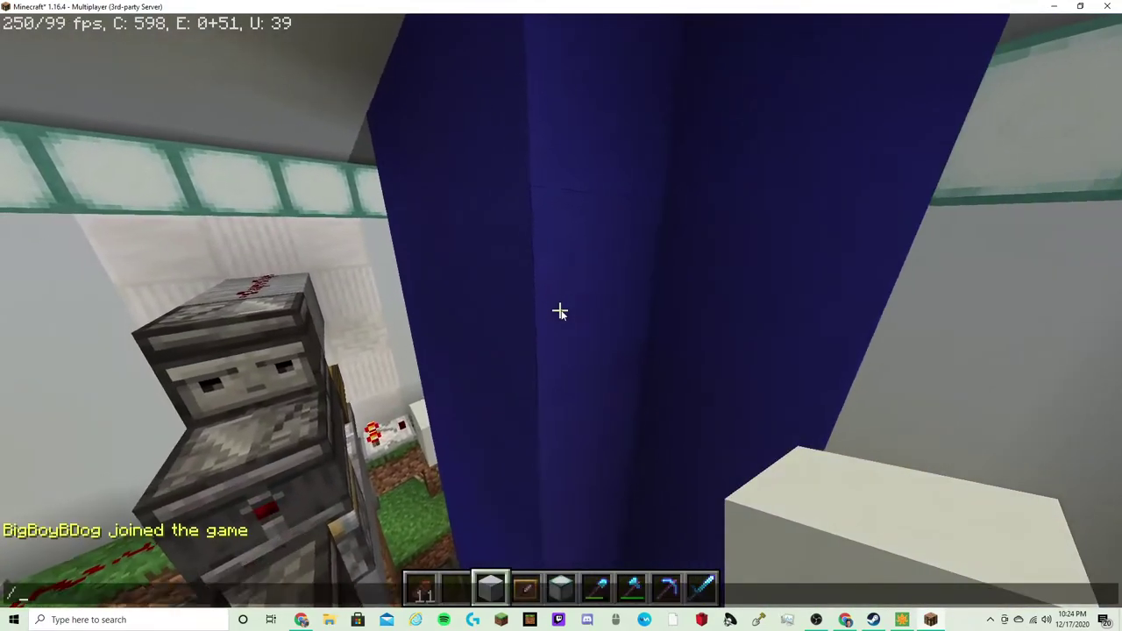
Switch your own game mode to Spectator Mode with F3+N
key("F3+n")
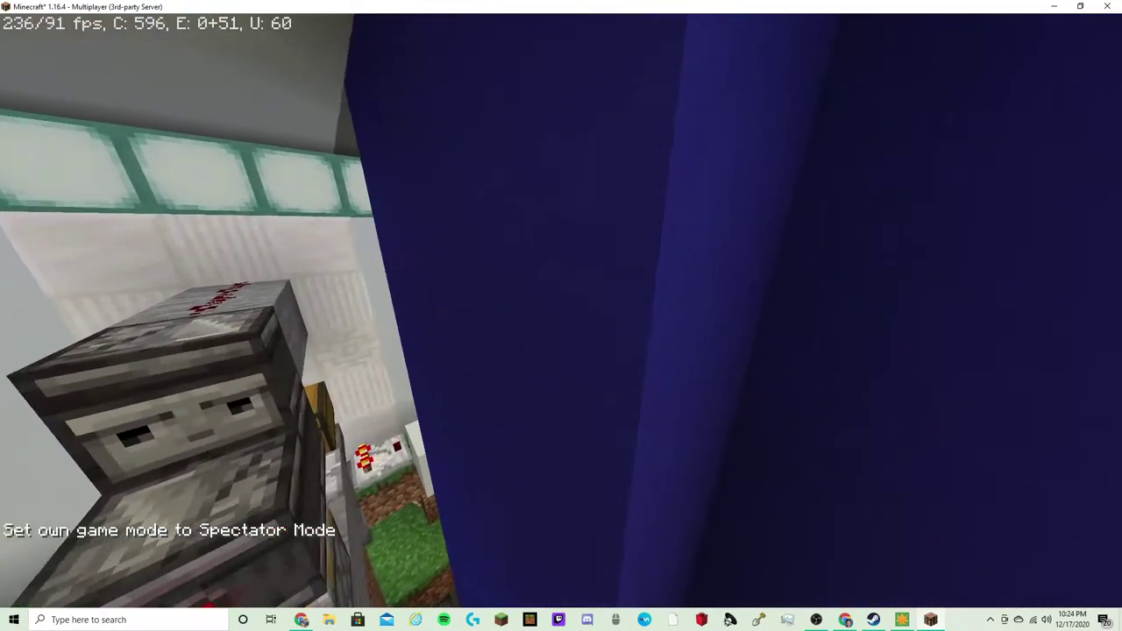